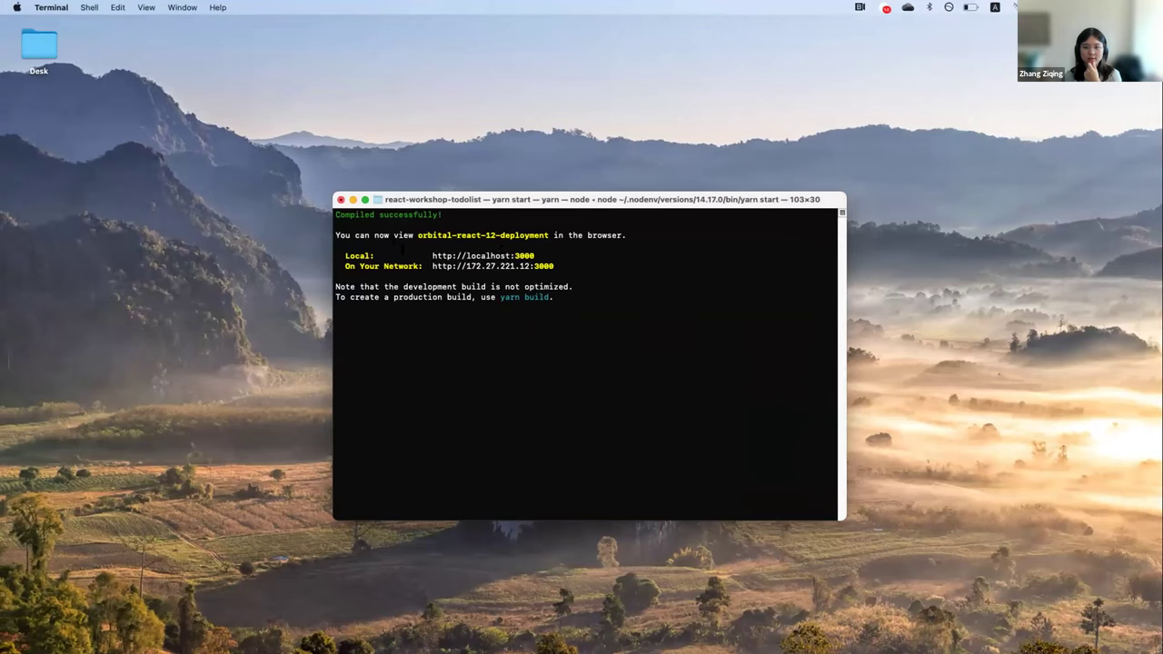
Switch to the browser and view the running todo app at localhost:3000
{"action": "mouse_move", "coordinate": [429, 256]}
{"action": "left_mouse_down"}
{"action": "mouse_move", "coordinate": [535, 256]}
{"action": "mouse_move", "coordinate": [437, 256]}
{"action": "left_mouse_up"}
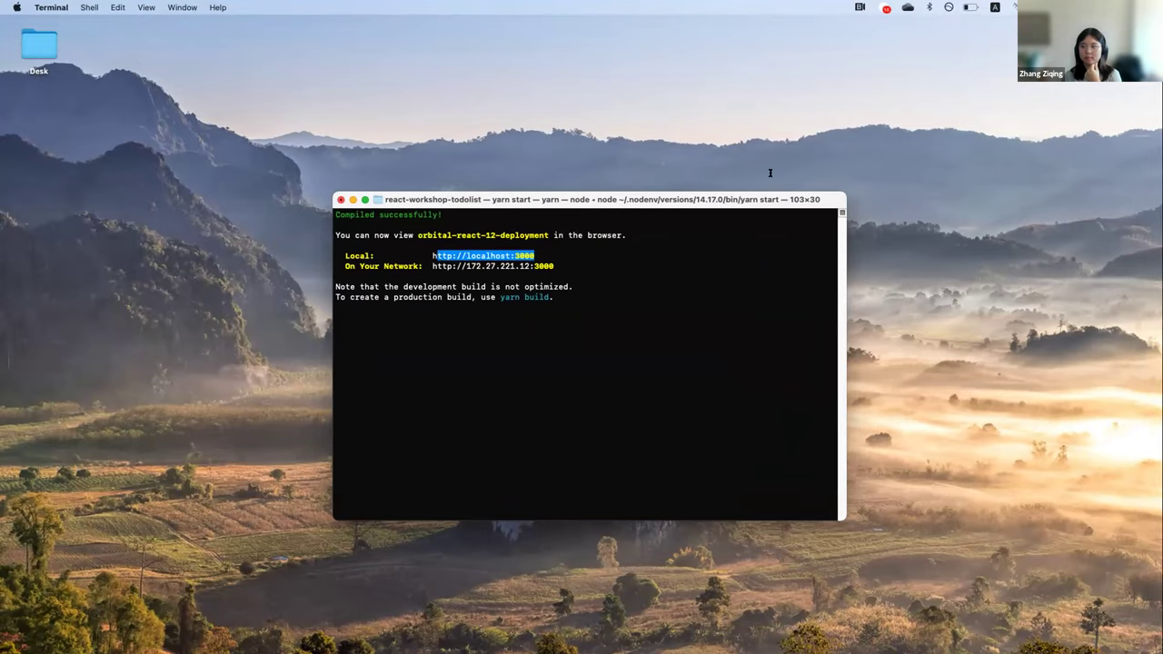
{"action": "key", "text": "super+Tab"}
{"action": "left_click", "coordinate": [170, 39]}
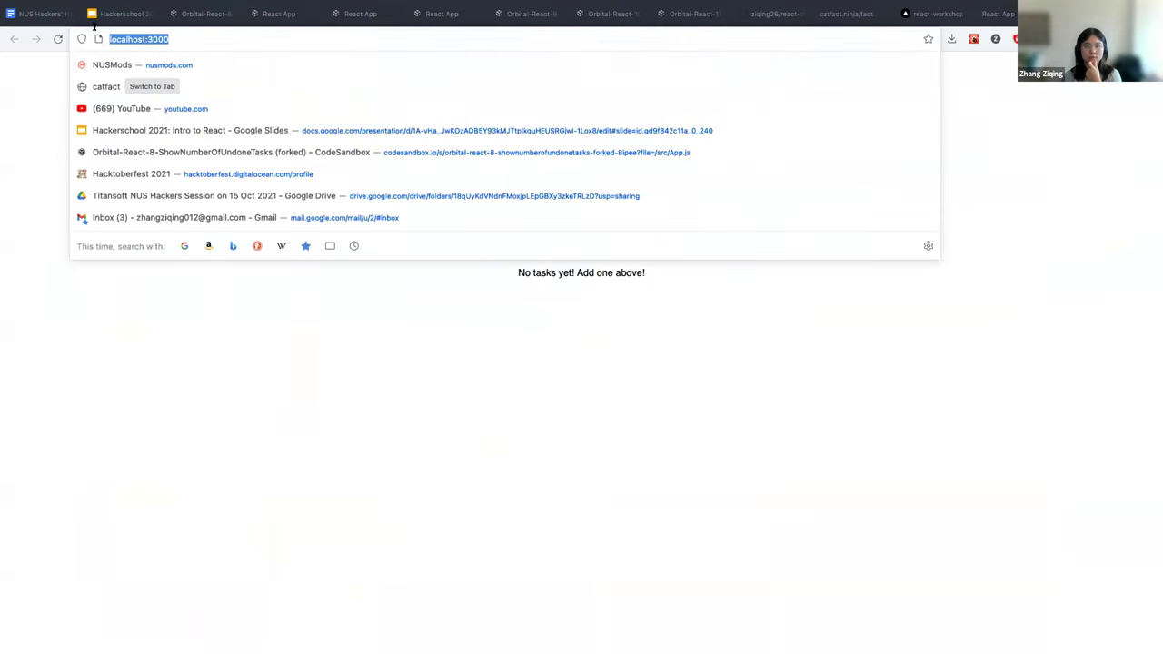
{"action": "left_click", "coordinate": [217, 392]}
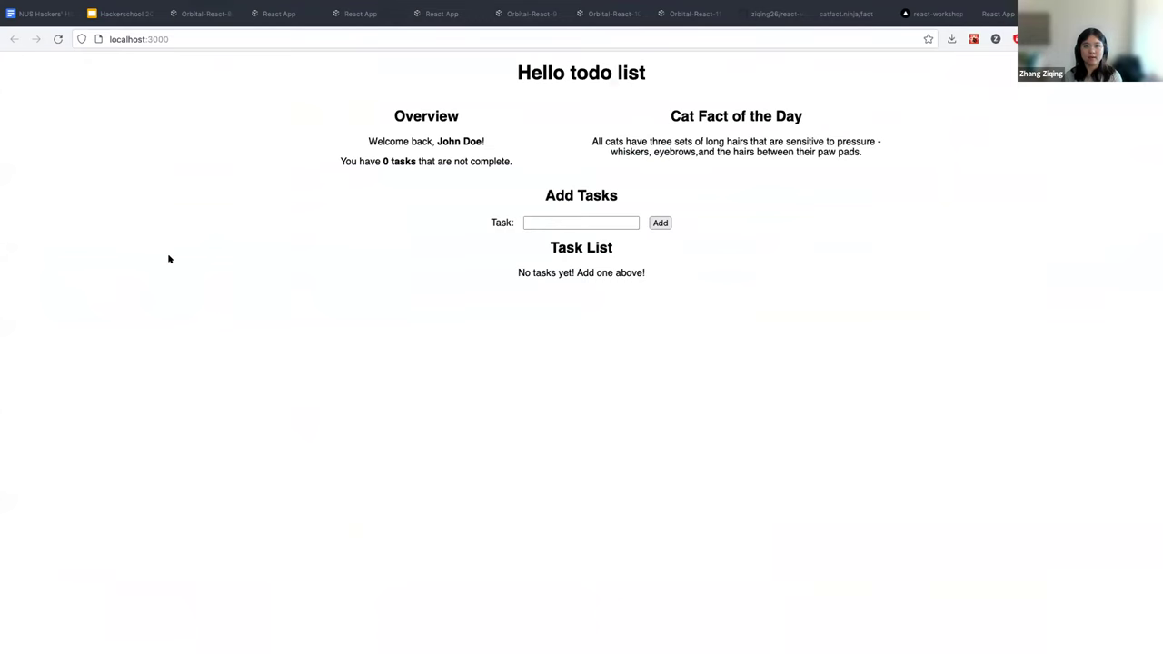
In a new Terminal window, change to the react-workshop-todolist folder and open it in VS Code with "code ."
{"action": "key", "text": "super+Tab"}
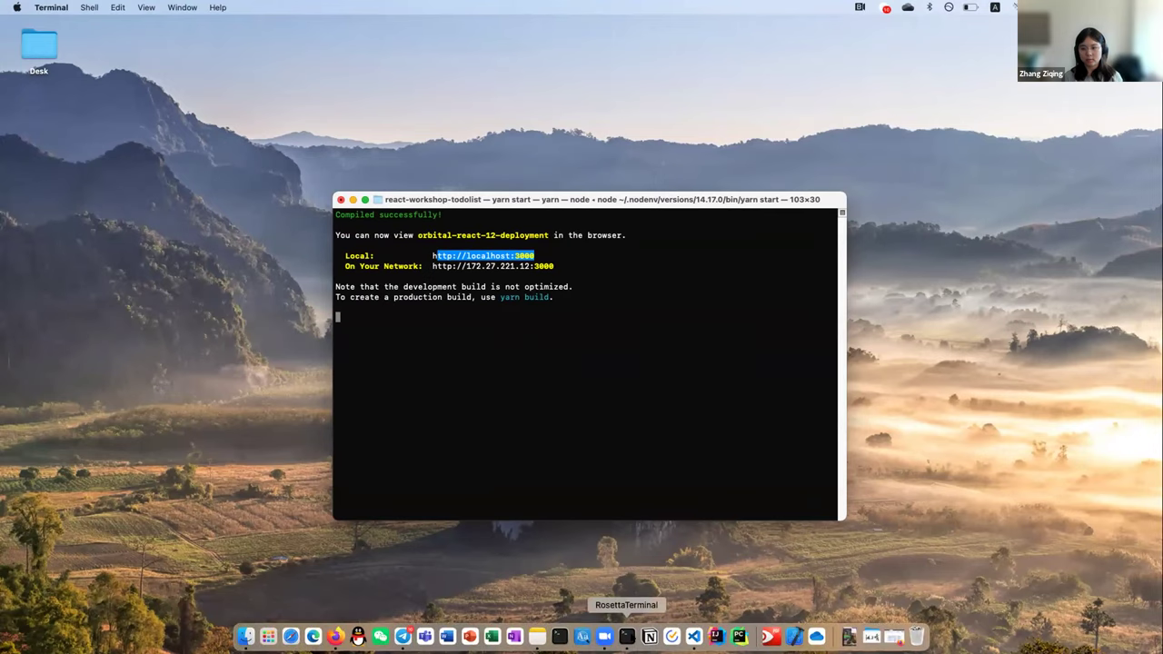
{"action": "right_click", "coordinate": [627, 638]}
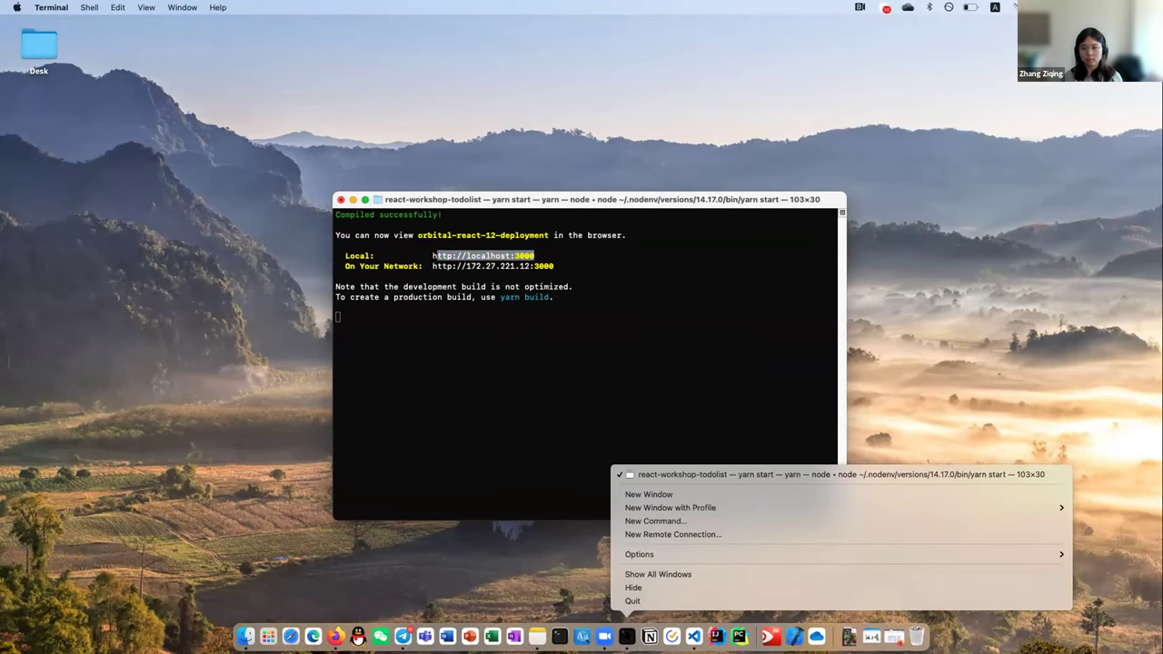
{"action": "left_click", "coordinate": [654, 488]}
{"action": "left_click_drag", "start_coordinate": [185, 31], "coordinate": [445, 203]}
{"action": "type", "text": "cd re"}
{"action": "key", "text": "Tab"}
{"action": "type", "text": "e"}
{"action": "key", "text": "Tab"}
{"action": "key", "text": "Return"}
{"action": "type", "text": "code ."}
{"action": "key", "text": "Return"}
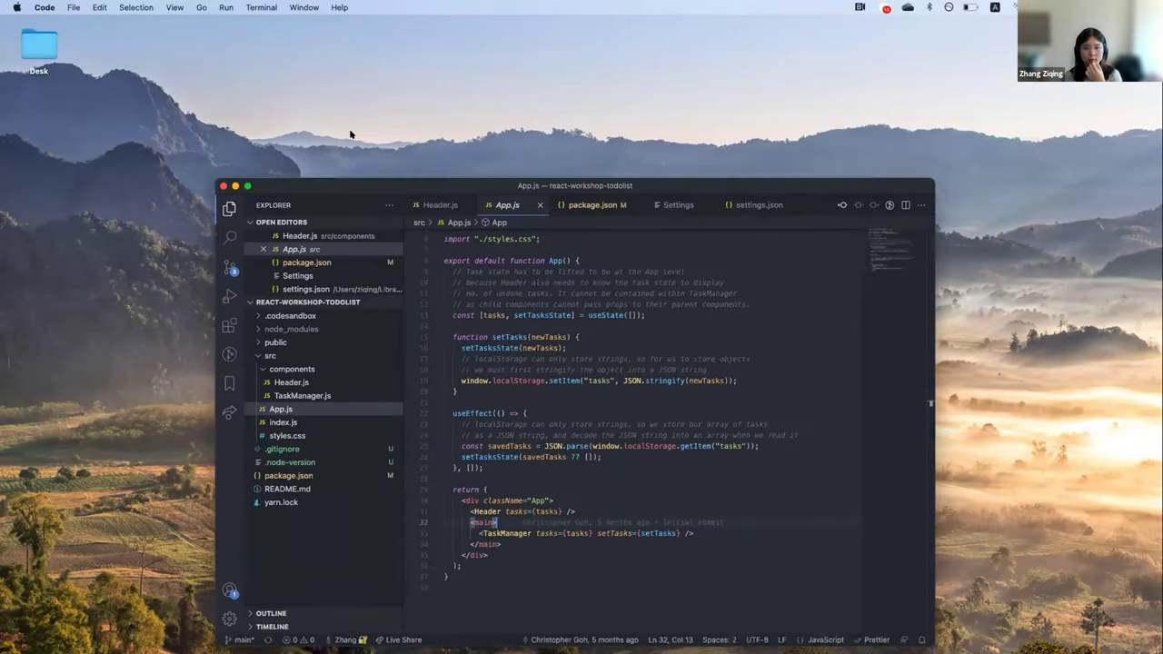
Look through the project's source files, including Header.js, TaskManager.js and App.js
{"action": "left_click", "coordinate": [300, 329]}
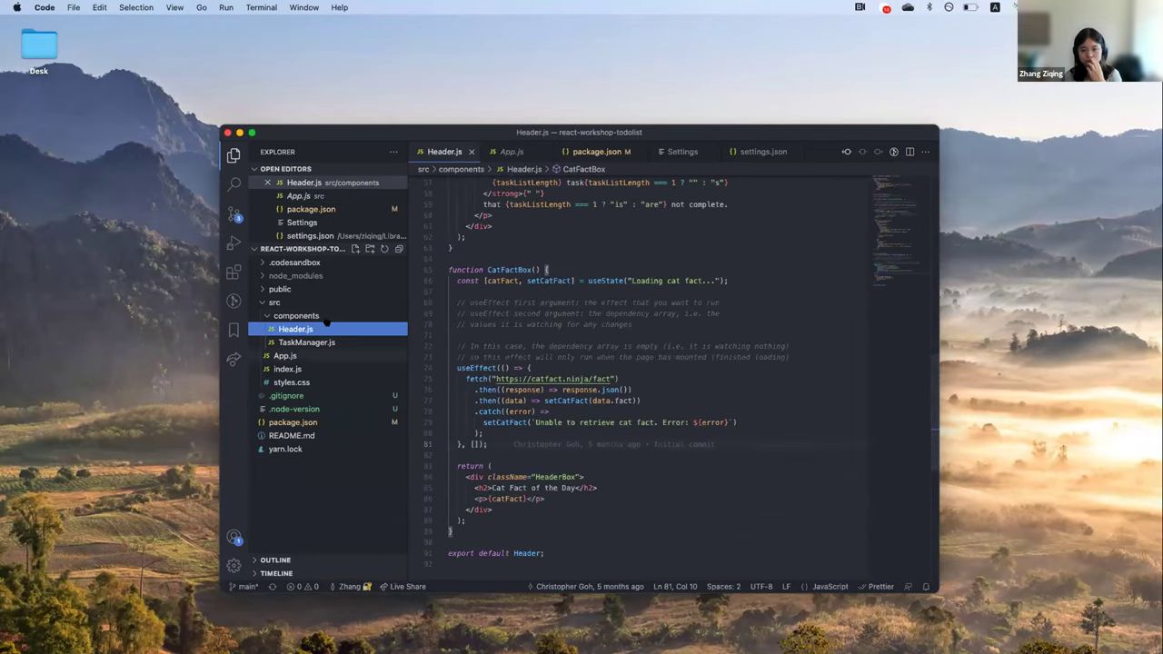
{"action": "left_click", "coordinate": [293, 345]}
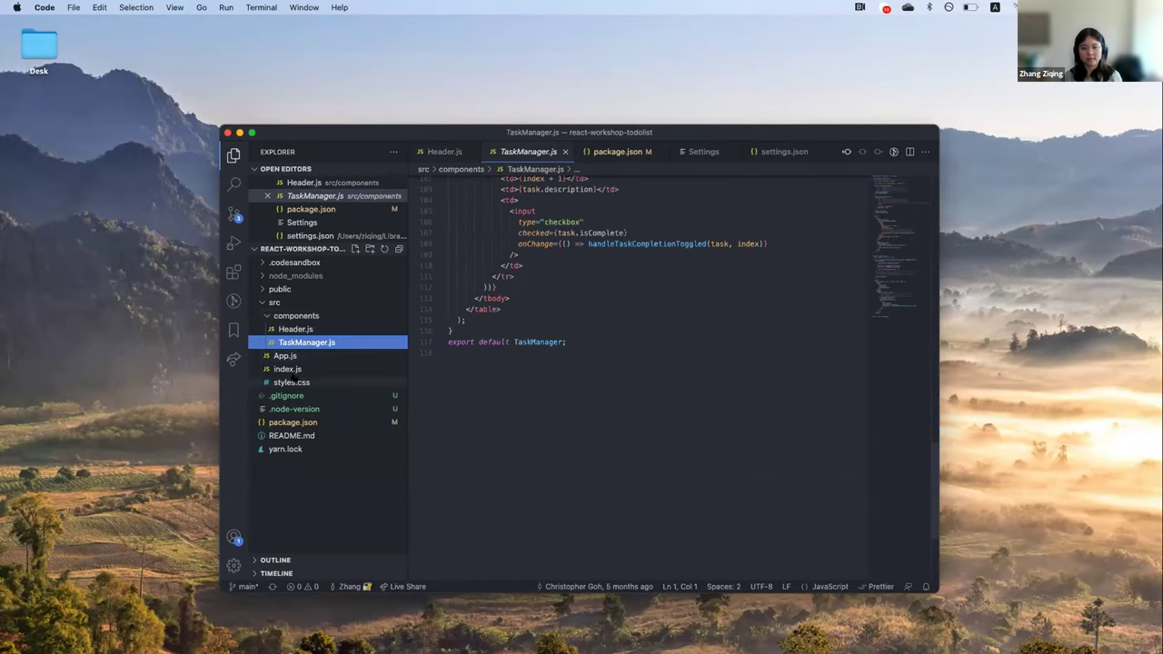
{"action": "left_click", "coordinate": [285, 407]}
{"action": "left_click", "coordinate": [281, 381]}
{"action": "left_click", "coordinate": [306, 341]}
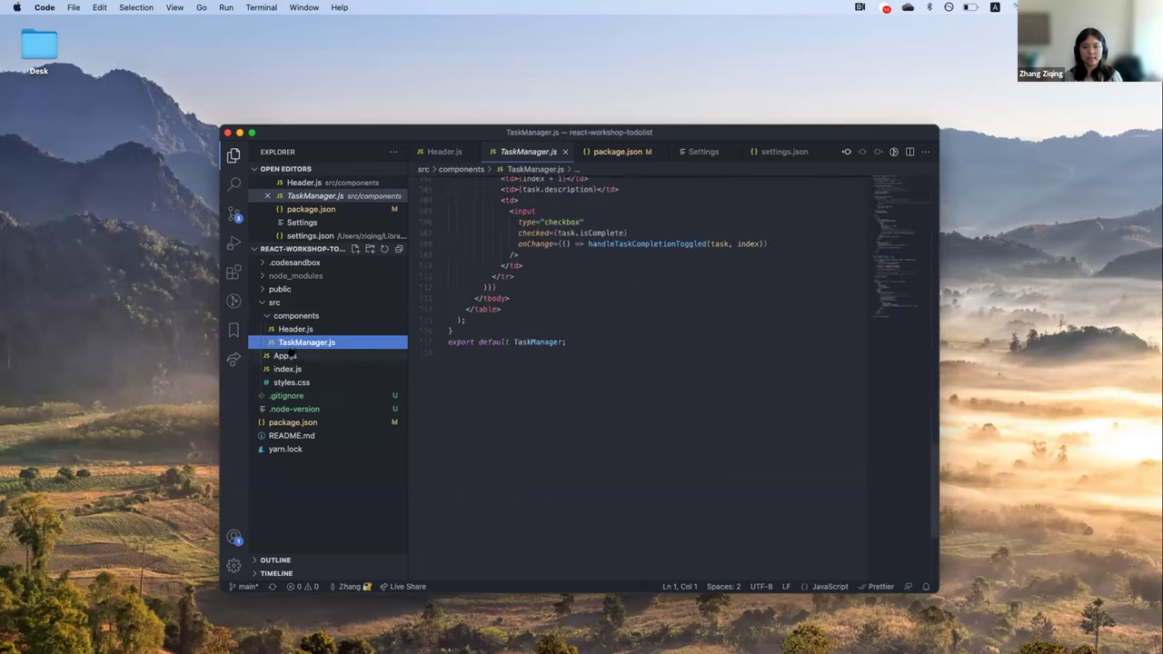
{"action": "left_click", "coordinate": [285, 355]}
{"action": "scroll", "coordinate": [540, 300], "scroll_direction": "up", "scroll_amount": 2}
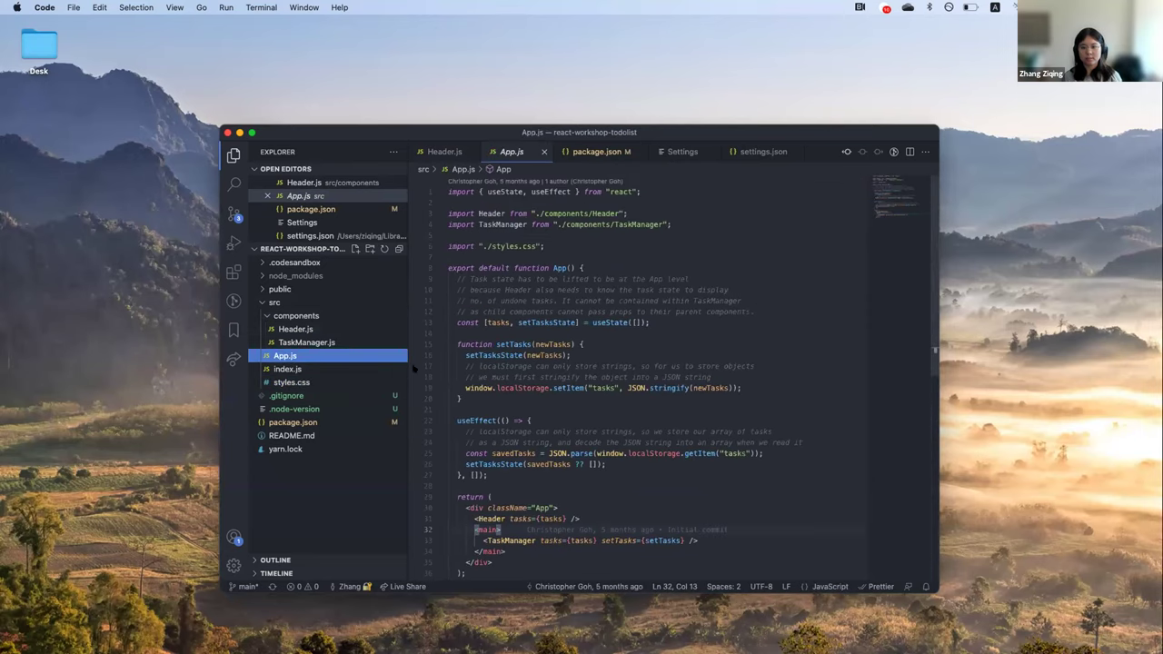
In Header.js, replace the fallback name in OverviewBox's setName call with the presenter's first name and save the file
{"action": "left_click", "coordinate": [296, 329]}
{"action": "scroll", "coordinate": [605, 379], "scroll_direction": "up", "scroll_amount": 5}
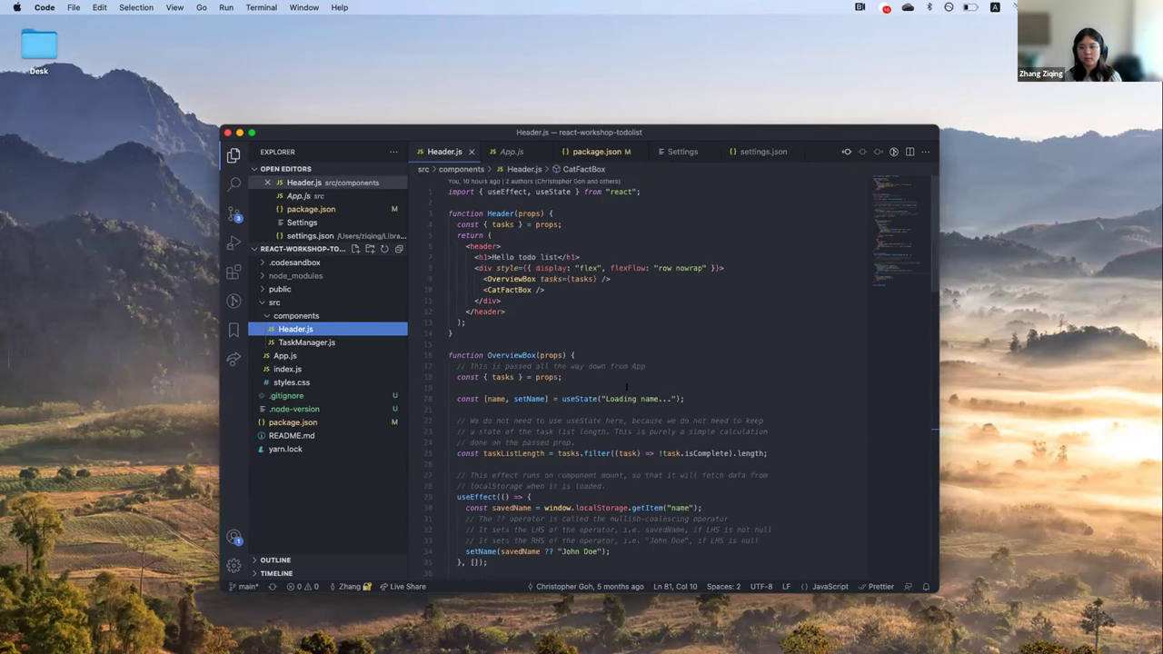
{"action": "scroll", "coordinate": [555, 363], "scroll_direction": "down", "scroll_amount": 4}
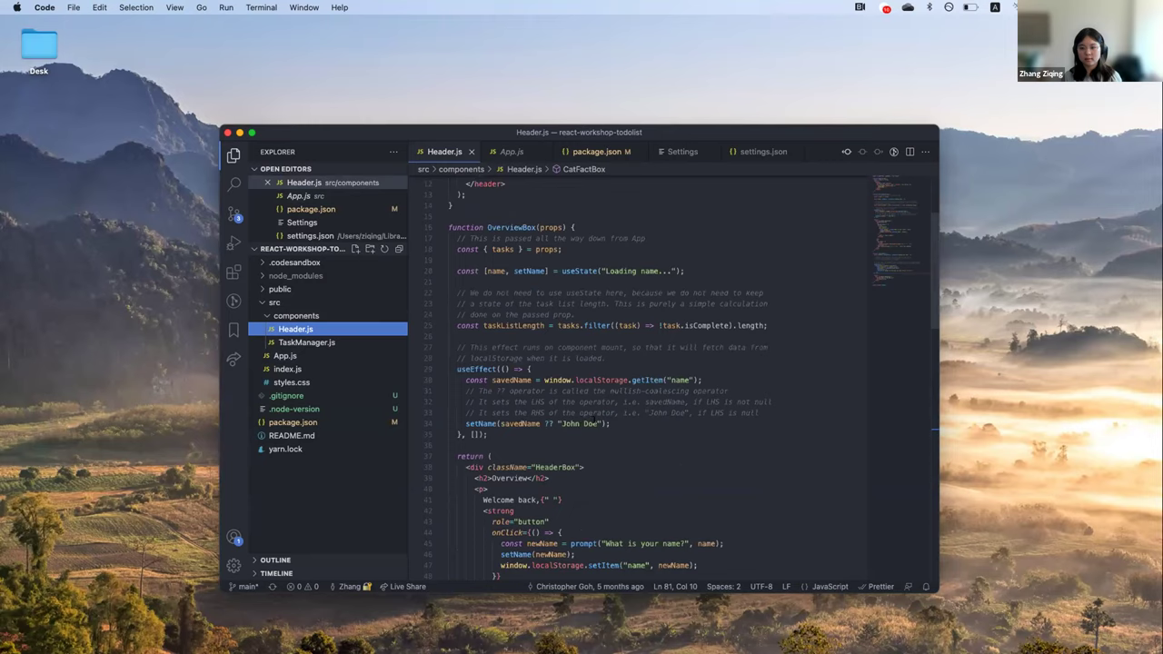
{"action": "left_click_drag", "start_coordinate": [600, 424], "coordinate": [559, 423]}
{"action": "type", "text": "\"Ziqing\""}
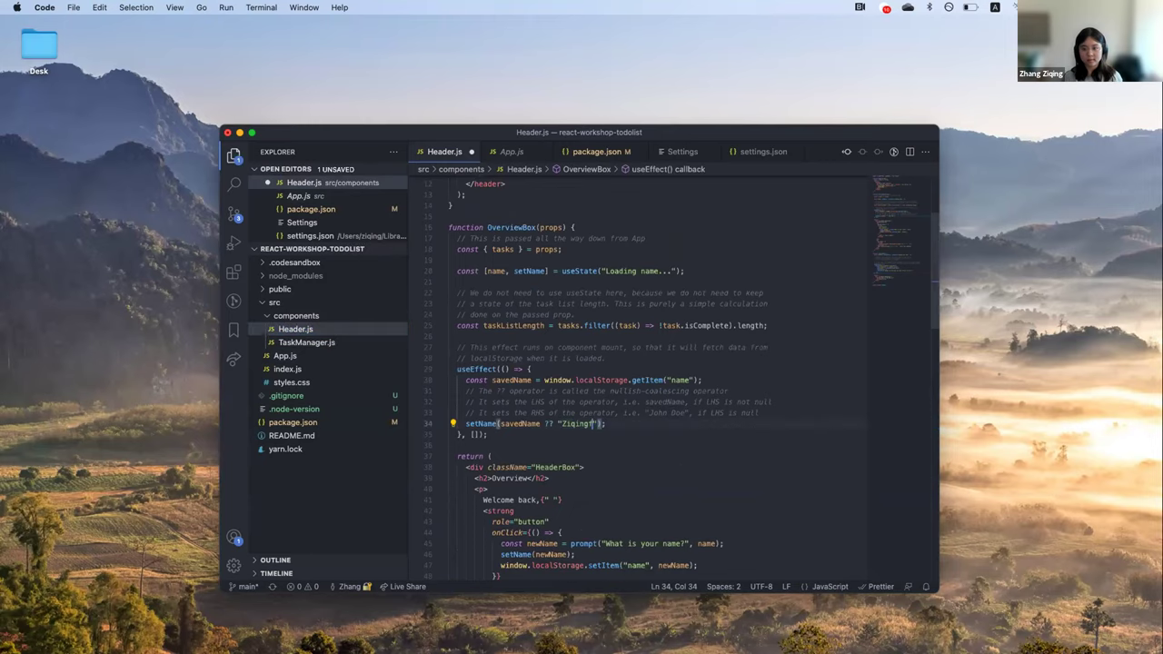
{"action": "key", "text": "BackSpace"}
{"action": "key", "text": "super+s"}
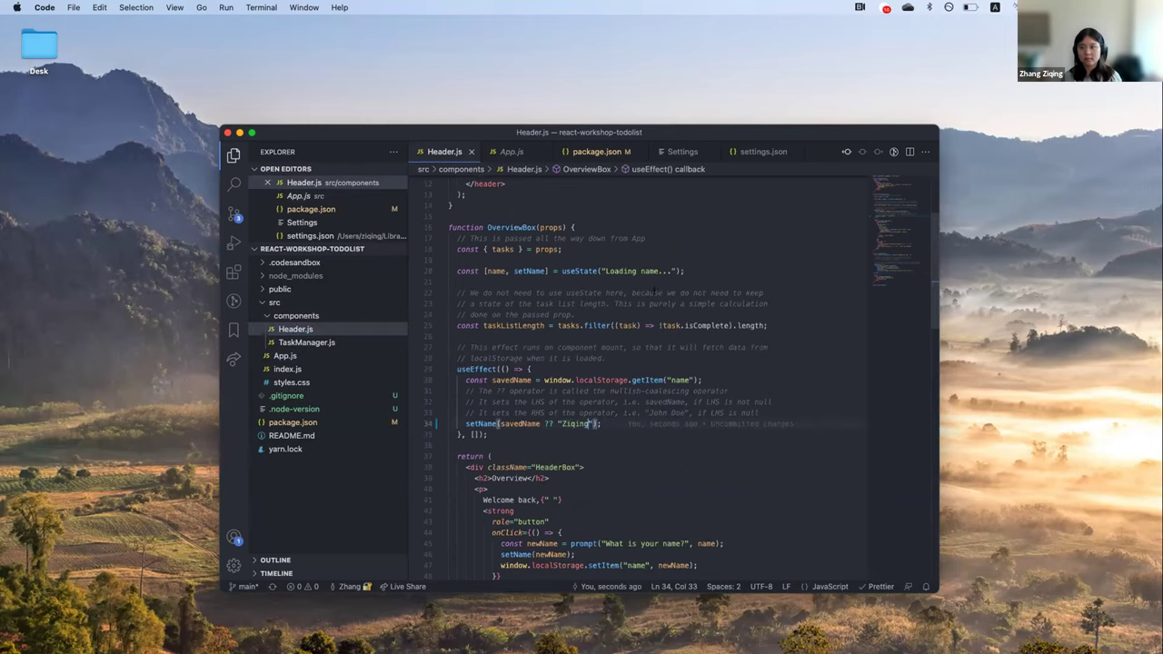
Check the welcome name in the Overview section of the local app in the browser
{"action": "key", "text": "ctrl+Right"}
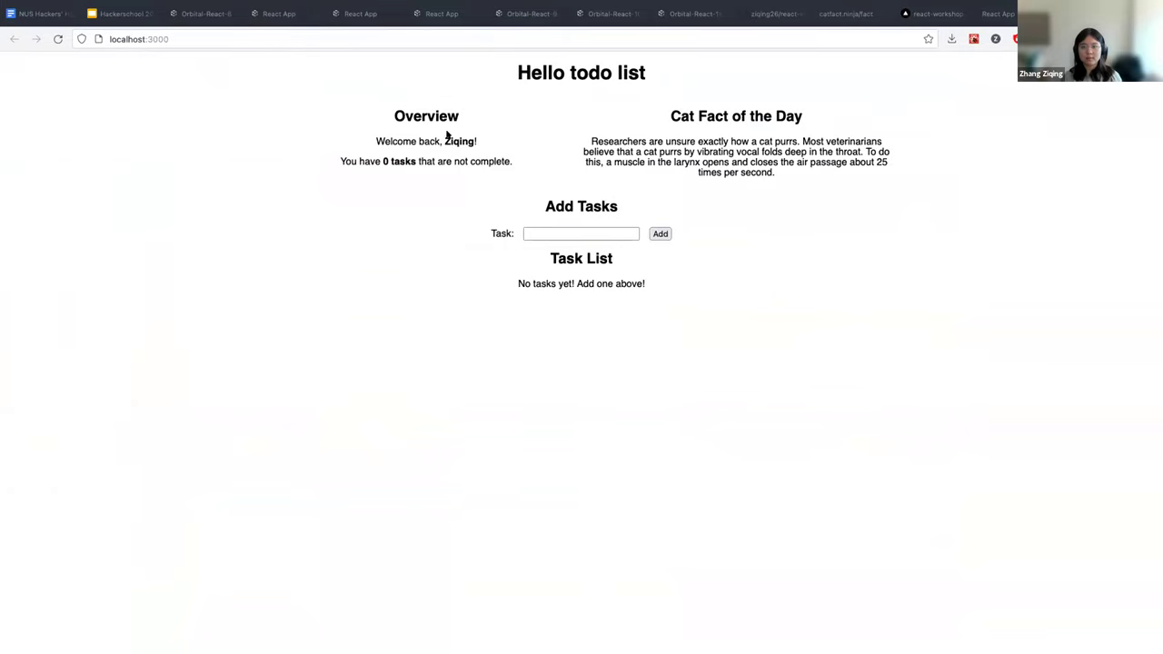
{"action": "left_click_drag", "start_coordinate": [443, 136], "coordinate": [479, 143]}
{"action": "left_click", "coordinate": [440, 153]}
Return to VS Code and review the edited setName fallback inside the useEffect in Header.js
{"action": "key", "text": "ctrl+Left"}
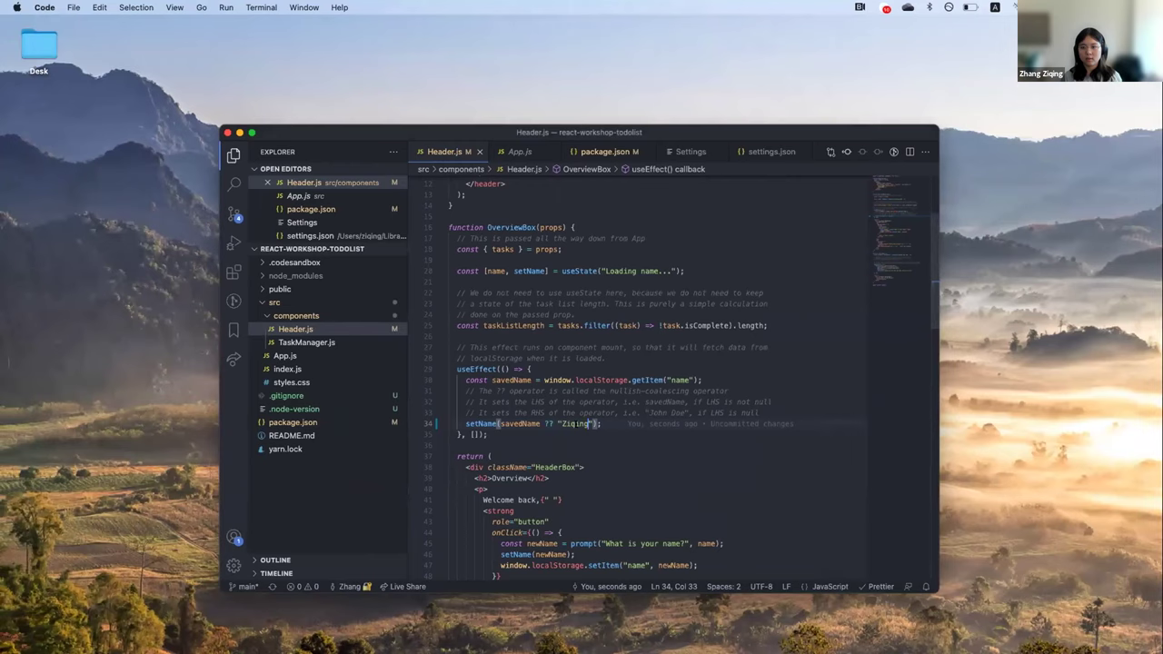
{"action": "scroll", "coordinate": [636, 382], "scroll_direction": "down", "scroll_amount": 2}
{"action": "left_click", "coordinate": [580, 372]}
{"action": "left_click", "coordinate": [598, 265]}
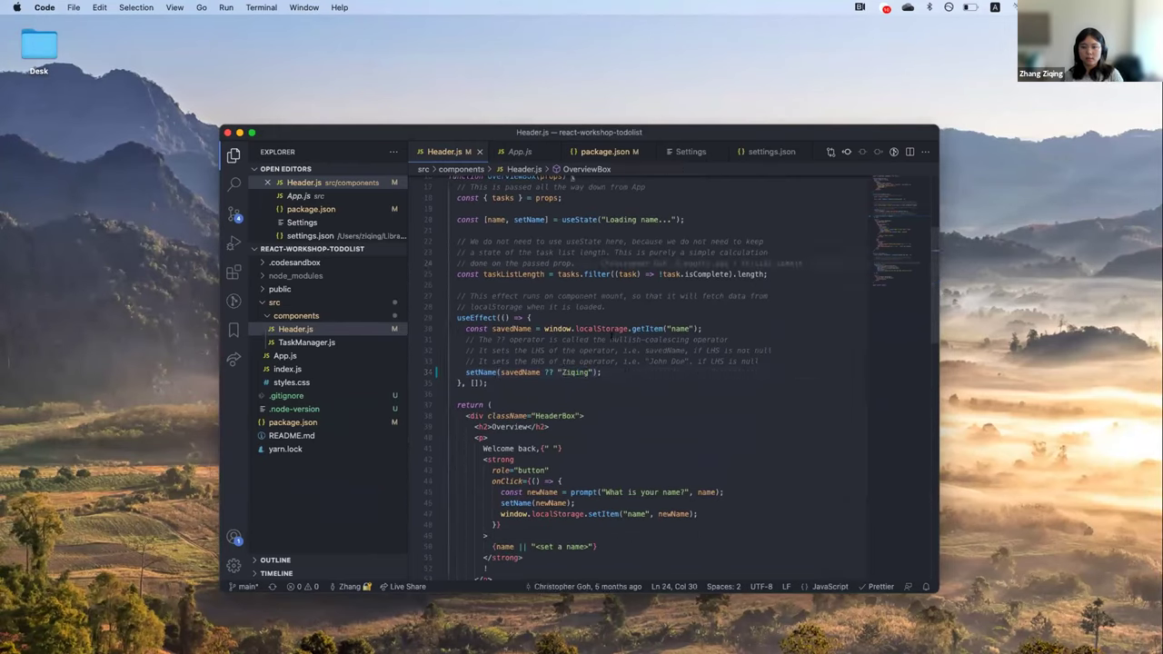
{"action": "left_click", "coordinate": [565, 372]}
{"action": "key", "text": "ctrl+Right"}
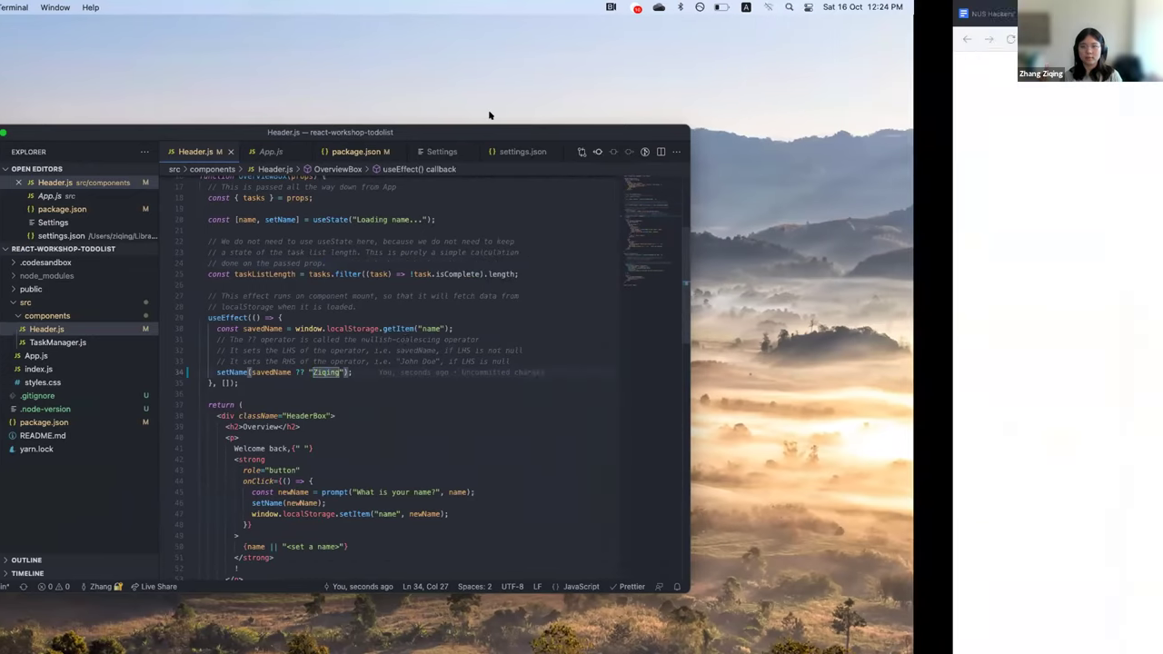
{"action": "key", "text": "ctrl+Left"}
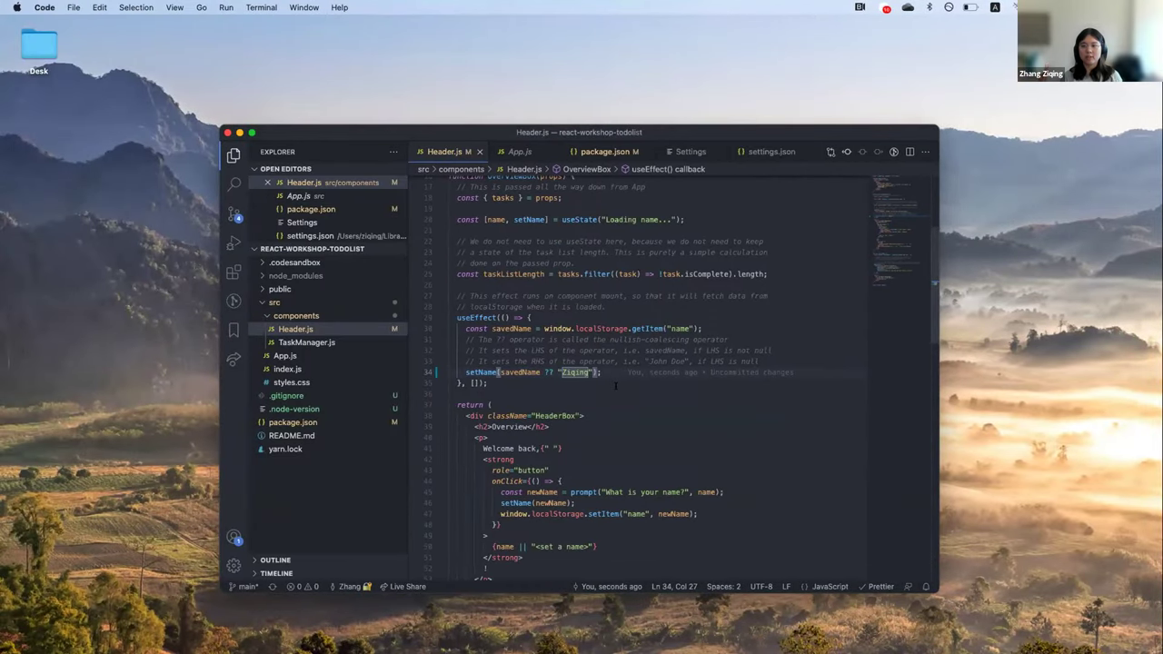
Switch to the browser and examine the deployed app at react-workshop-todolist-zeta.vercel.app, including its welcome name
{"action": "key", "text": "ctrl+Right"}
{"action": "left_click", "coordinate": [995, 15]}
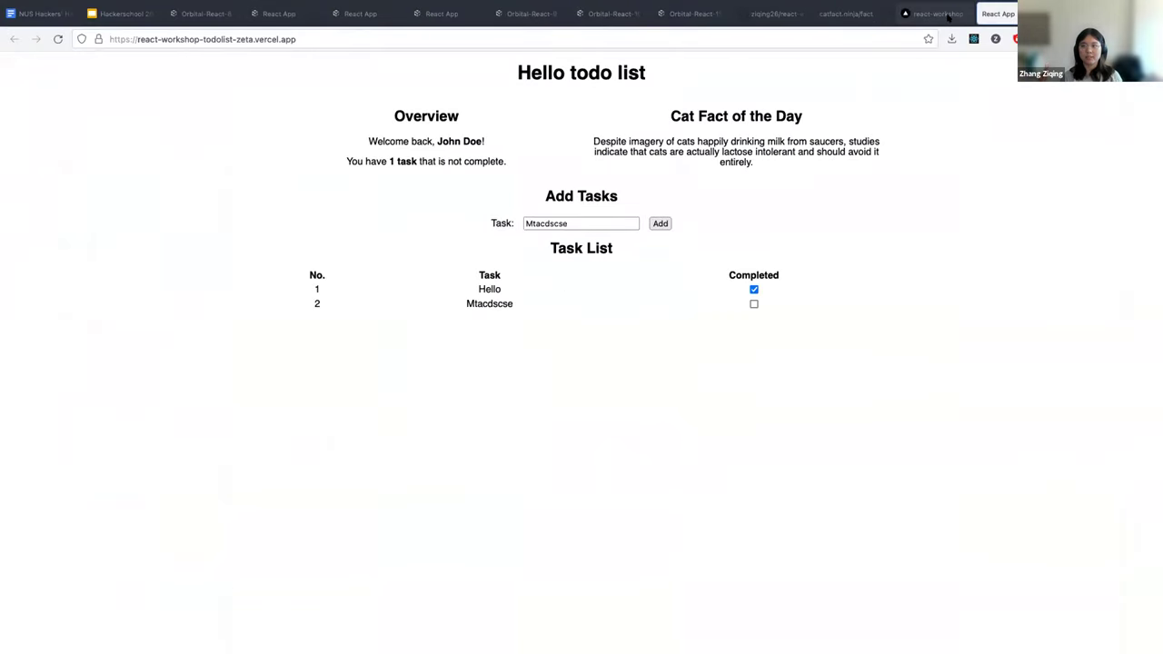
{"action": "left_click", "coordinate": [312, 39]}
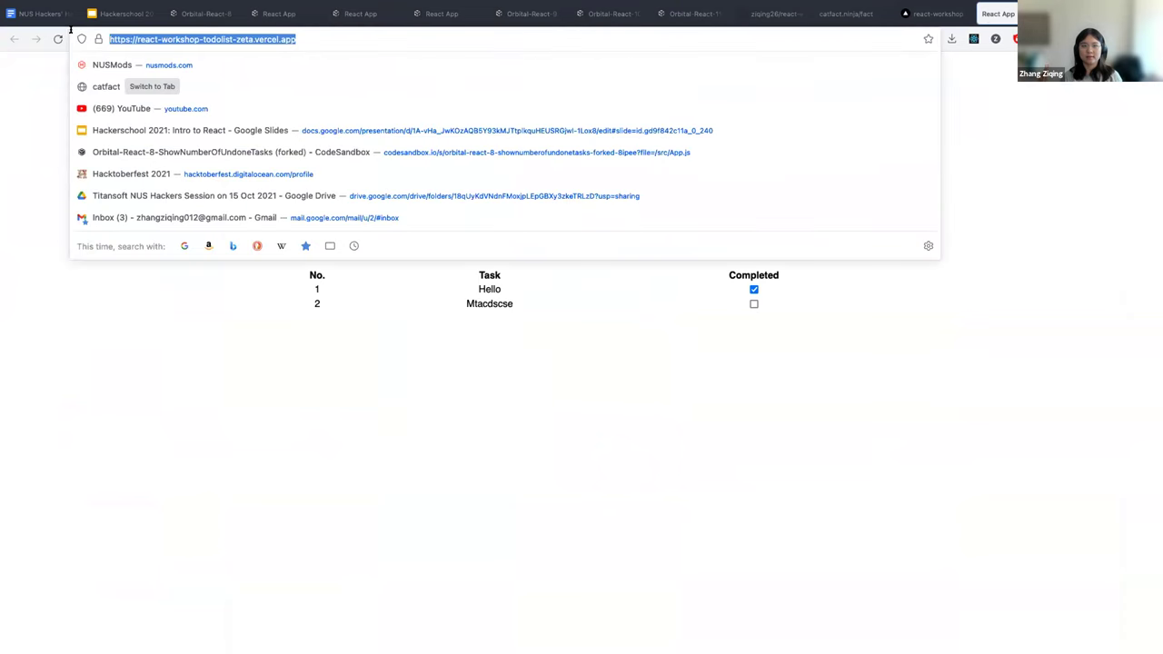
{"action": "left_click", "coordinate": [193, 432]}
Back in VS Code, open a new integrated terminal and run git status for the project
{"action": "key", "text": "ctrl+Left"}
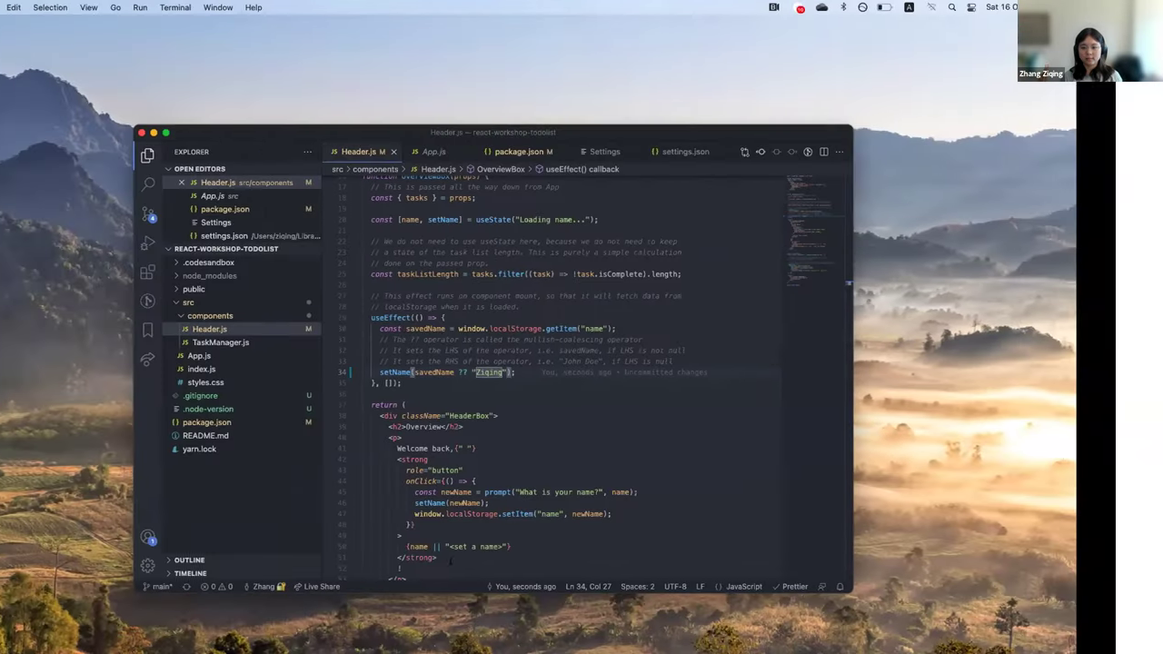
{"action": "left_click", "coordinate": [261, 6]}
{"action": "left_click", "coordinate": [281, 23]}
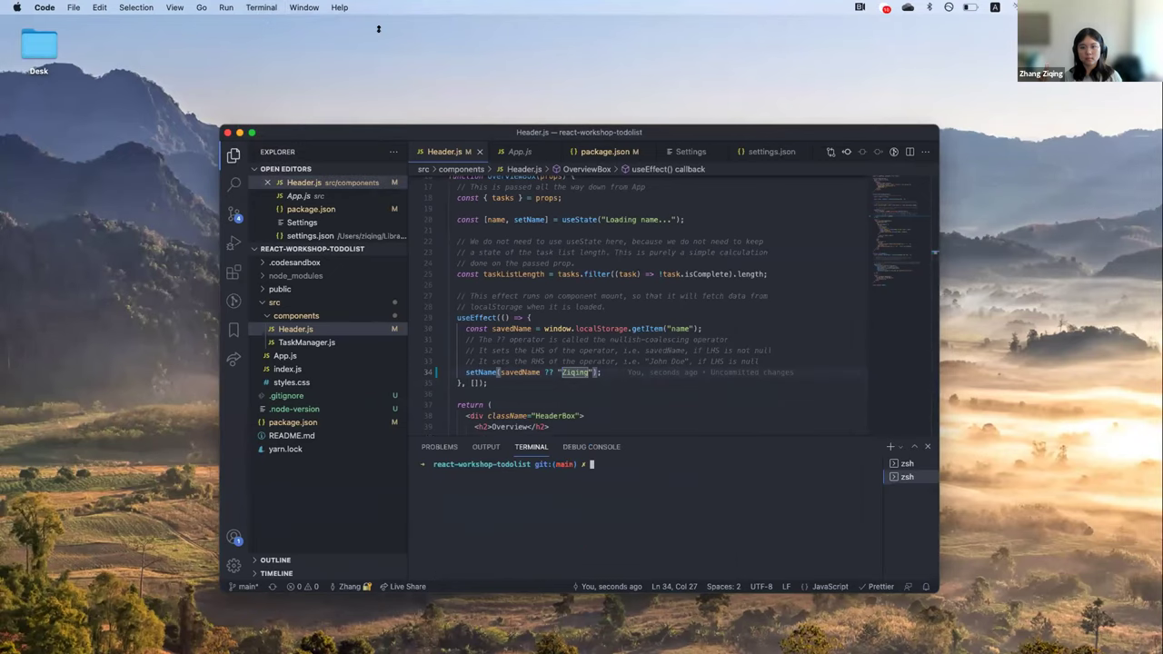
{"action": "key", "text": "ctrl+alt+Return"}
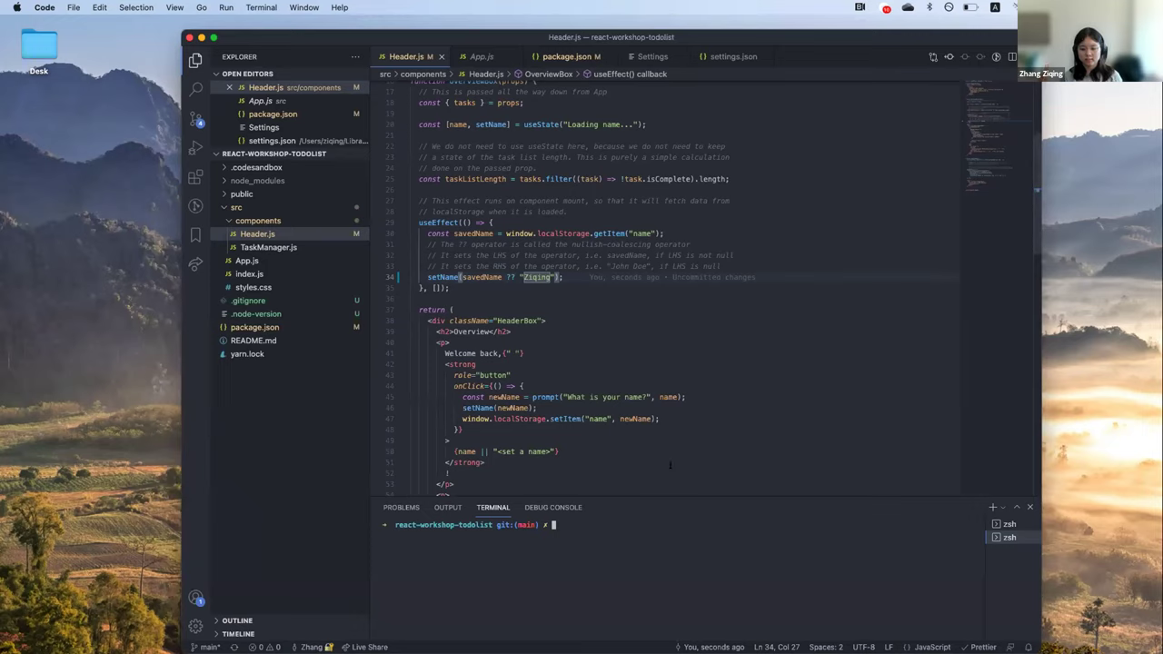
{"action": "type", "text": "git status"}
{"action": "key", "text": "Return"}
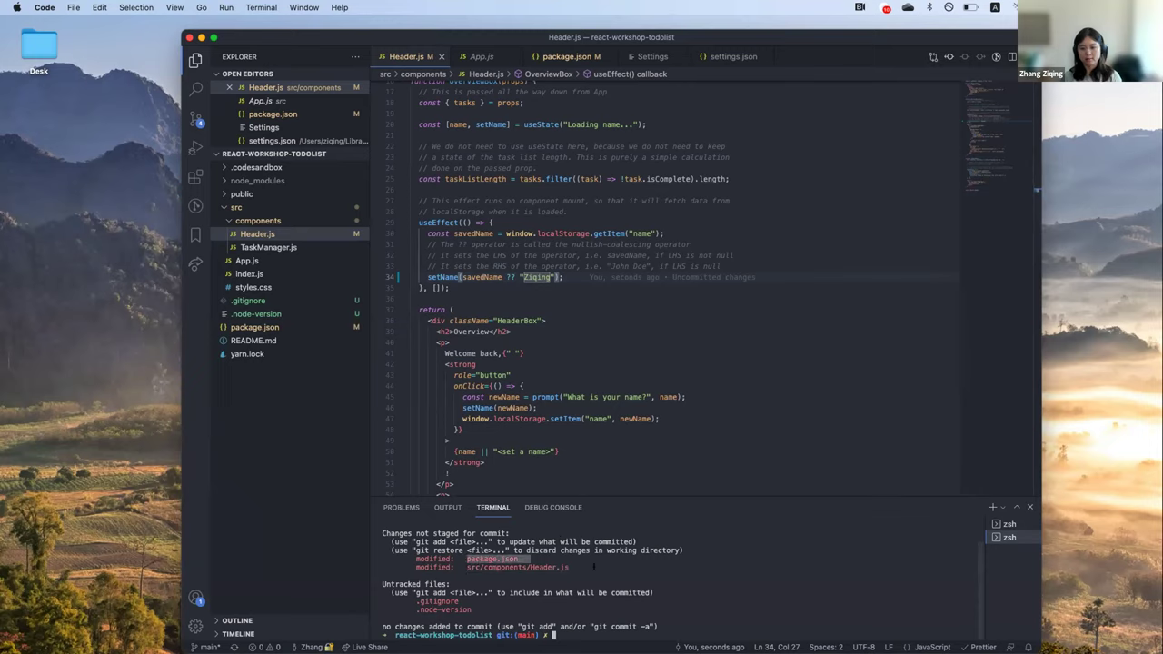
Stage the src/ folder with git add, then check git status in an enlarged terminal area
{"action": "left_click", "coordinate": [538, 277]}
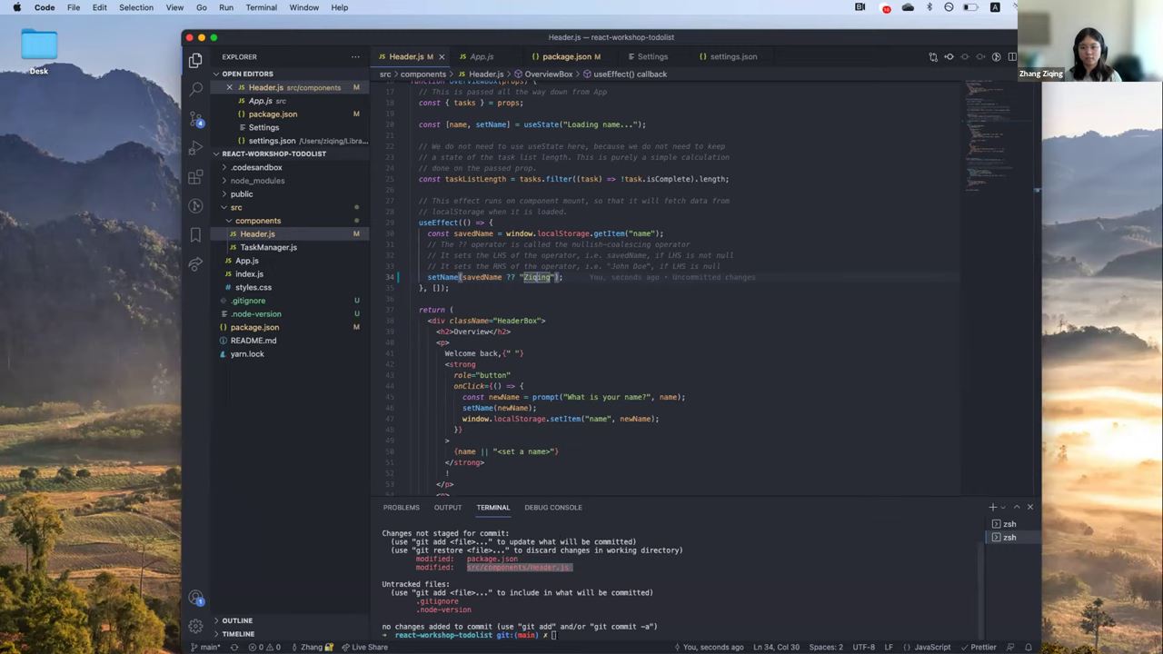
{"action": "left_click", "coordinate": [559, 618]}
{"action": "type", "text": "git add src"}
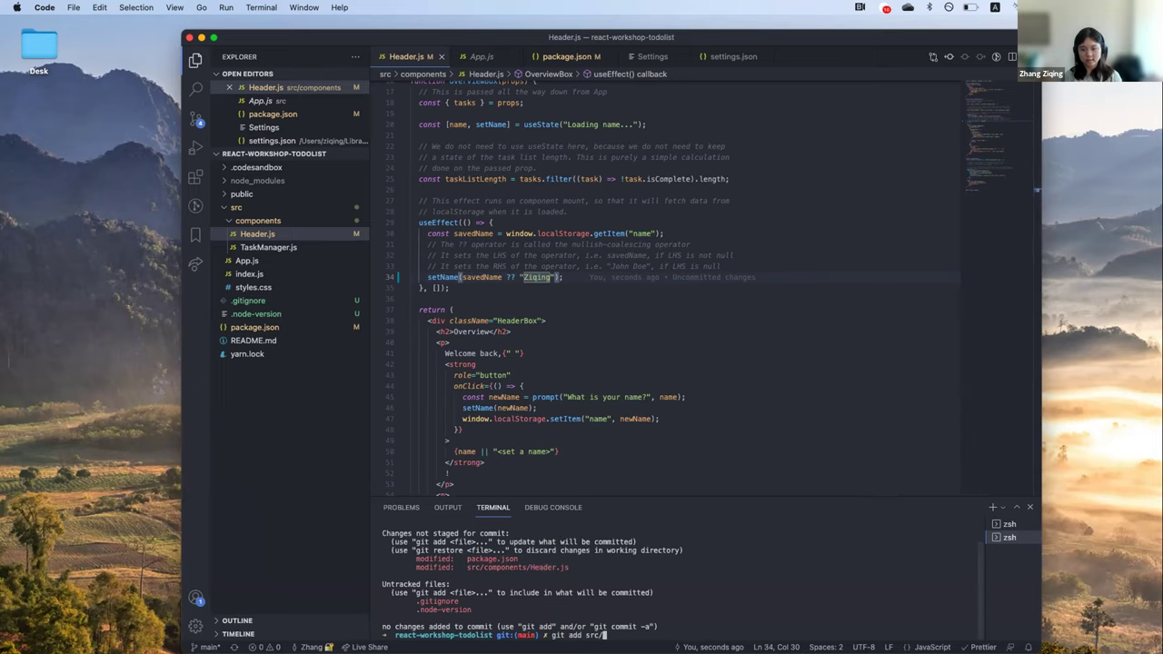
{"action": "type", "text": "/"}
{"action": "key", "text": "Return"}
{"action": "type", "text": "git status"}
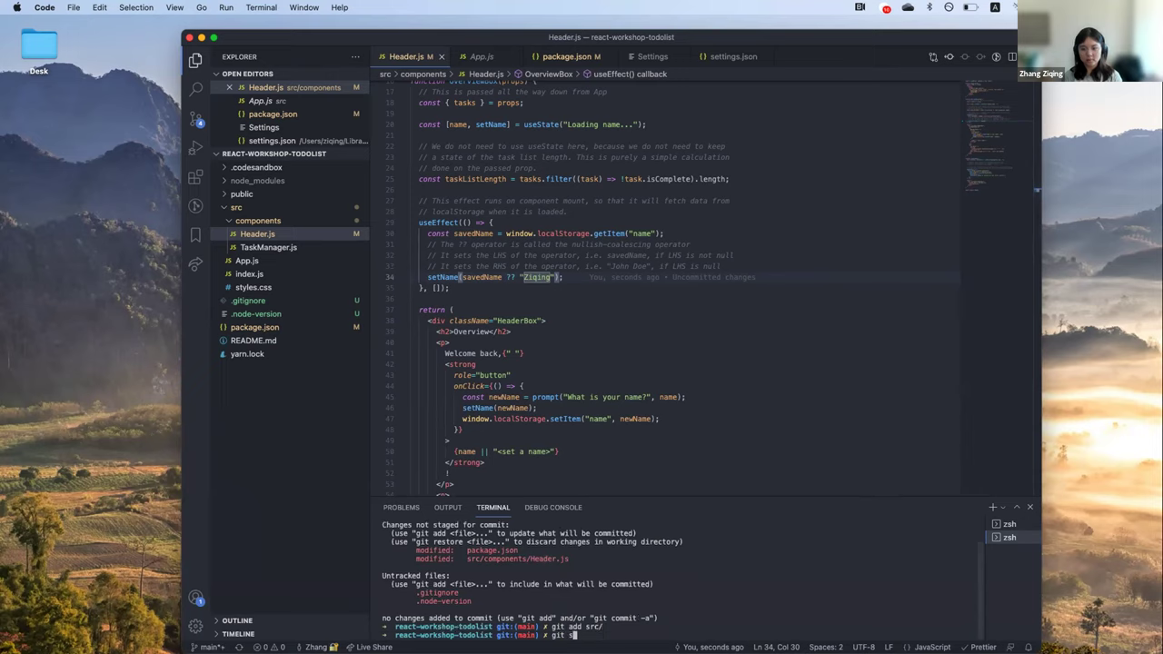
{"action": "key", "text": "Return"}
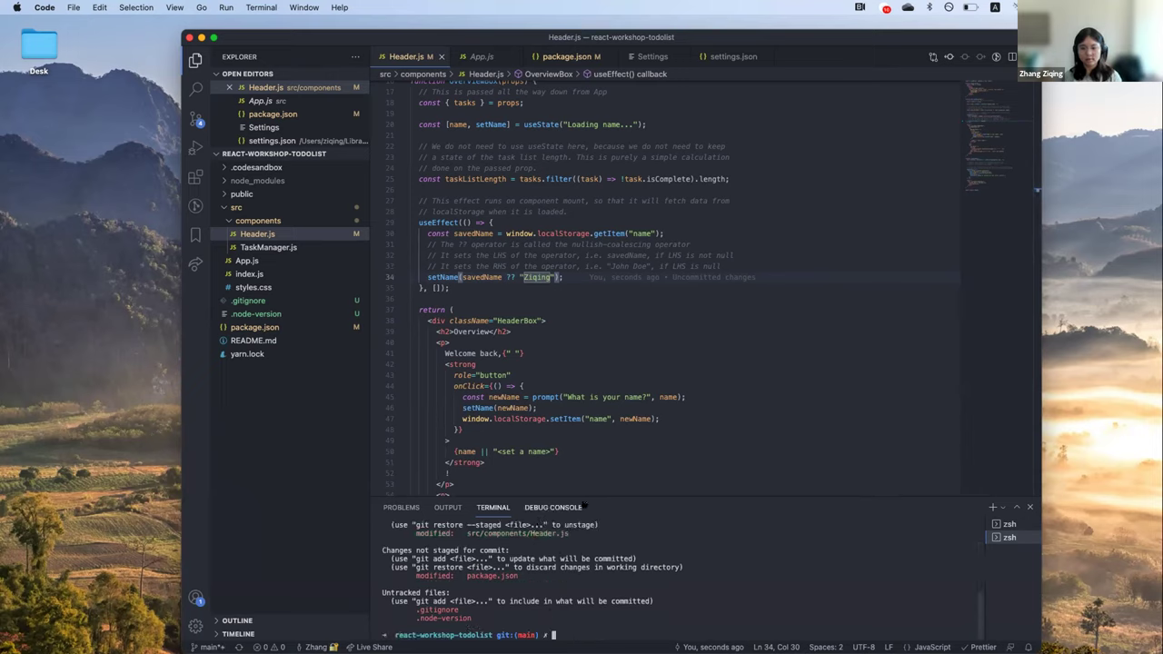
{"action": "left_click_drag", "start_coordinate": [589, 498], "coordinate": [589, 445]}
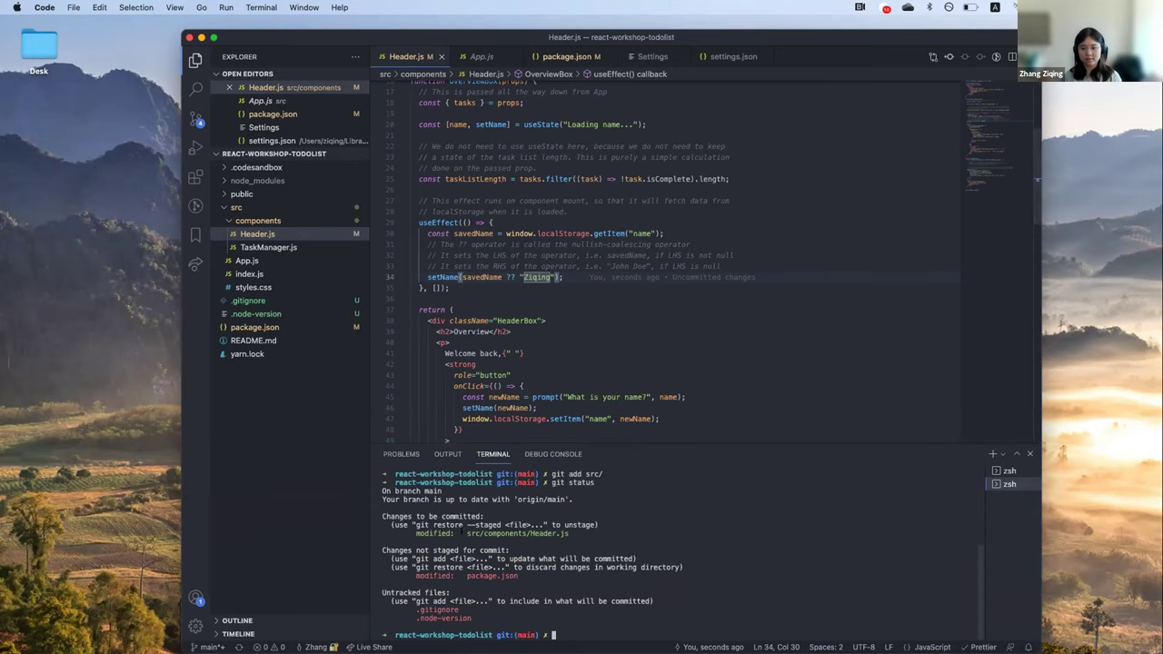
Commit the staged change using gcmsg with the message "Update the saved name"
{"action": "type", "text": "gcmsg \""}
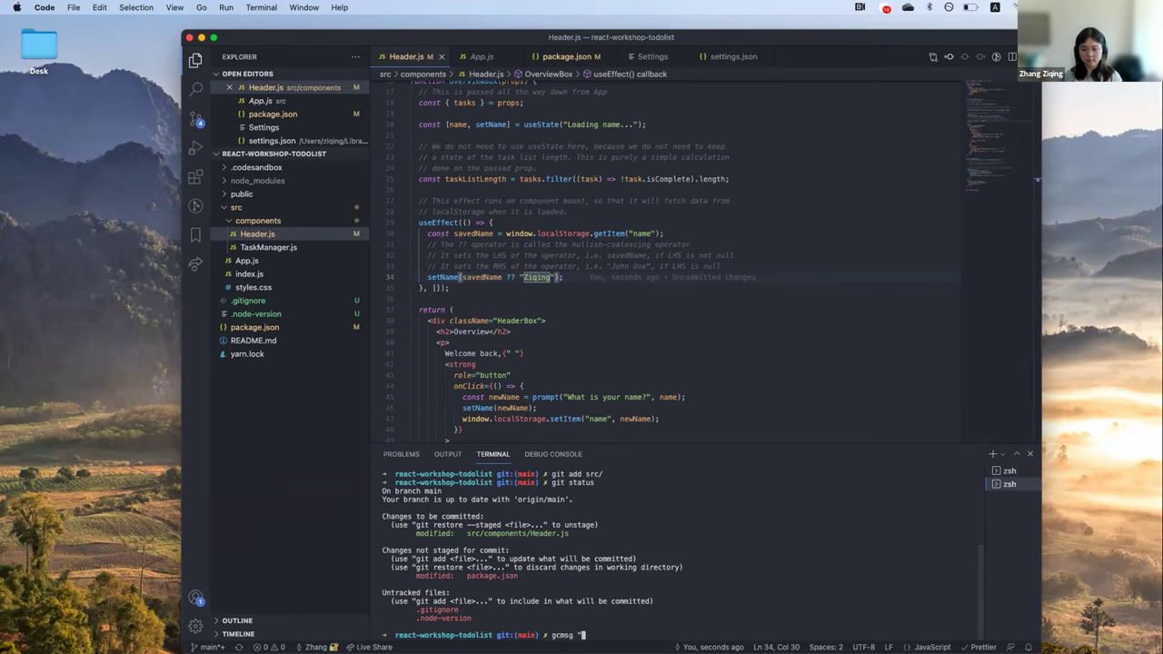
{"action": "type", "text": "Updat"}
{"action": "key", "text": "BackSpace"}
{"action": "key", "text": "BackSpace"}
{"action": "key", "text": "BackSpace"}
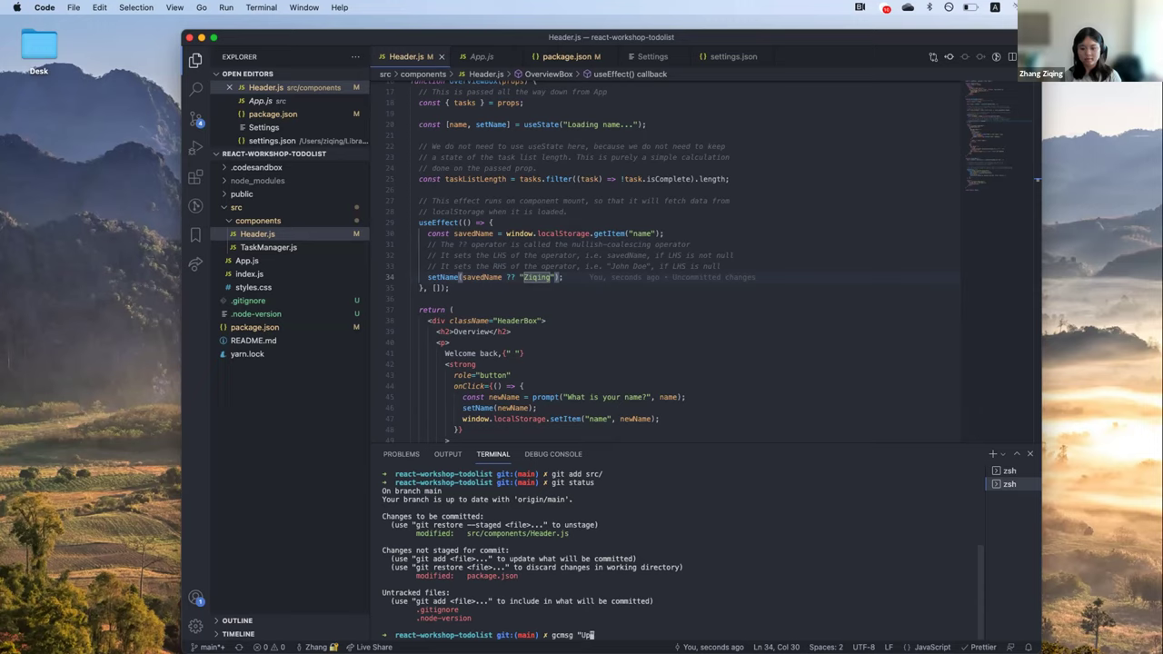
{"action": "type", "text": "ate the sav"}
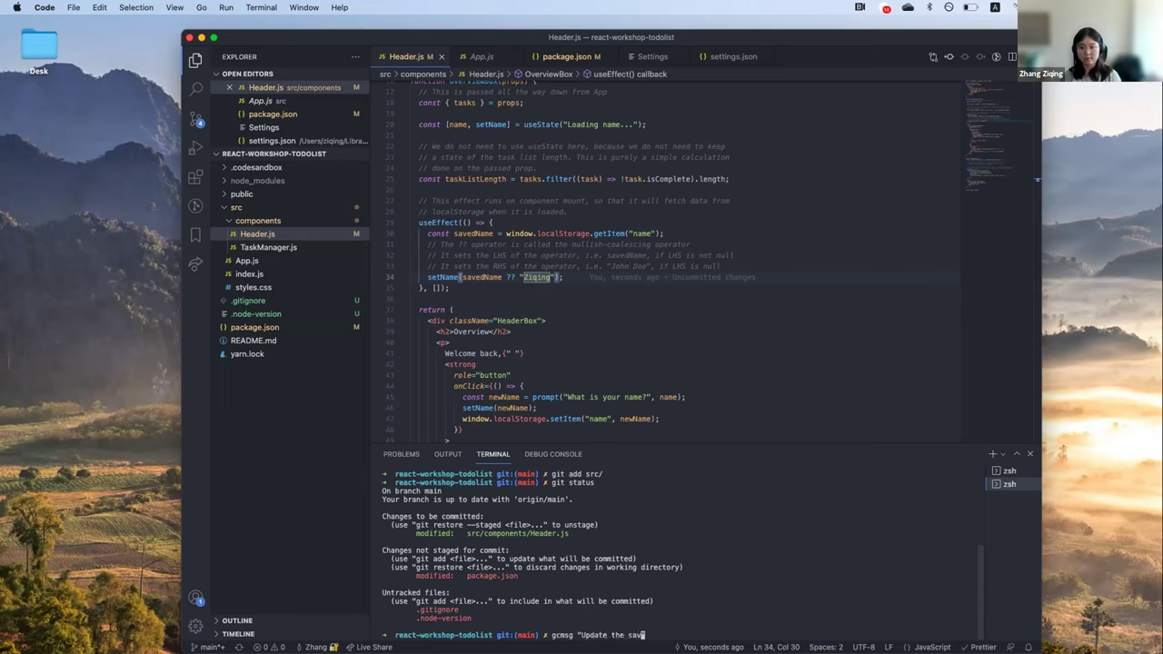
{"action": "type", "text": "ed name"}
{"action": "key", "text": "BackSpace"}
{"action": "key", "text": "BackSpace"}
{"action": "key", "text": "BackSpace"}
{"action": "key", "text": "BackSpace"}
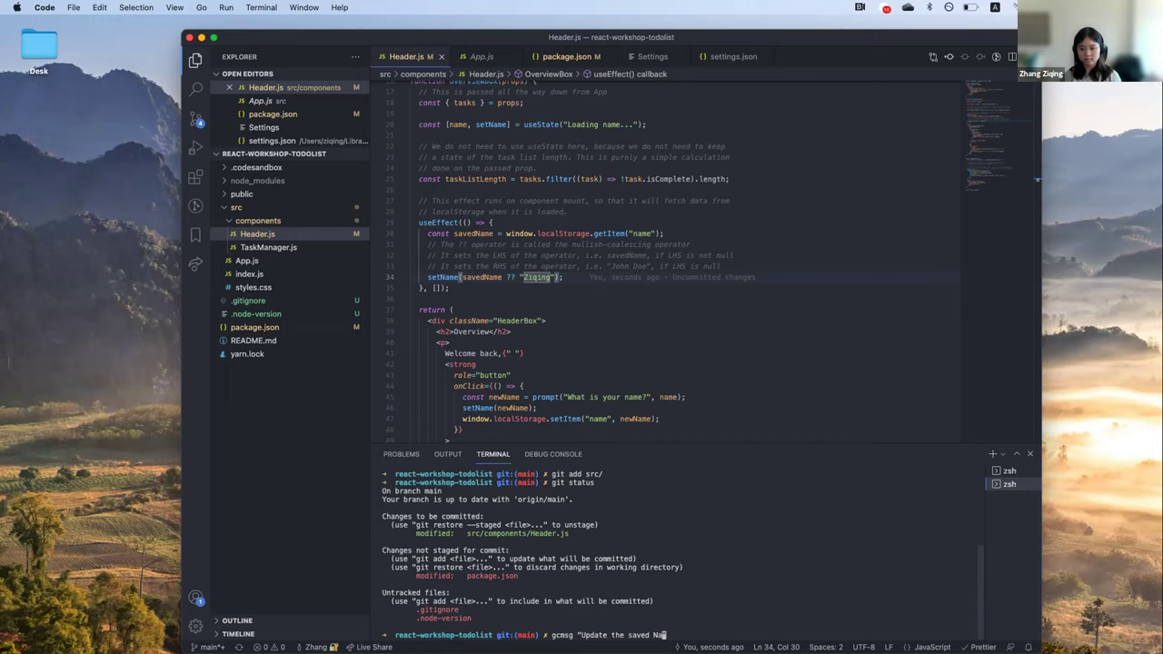
{"action": "type", "text": "name\""}
{"action": "key", "text": "Return"}
Push the committed change to the GitHub remote with git push
{"action": "type", "text": "git push"}
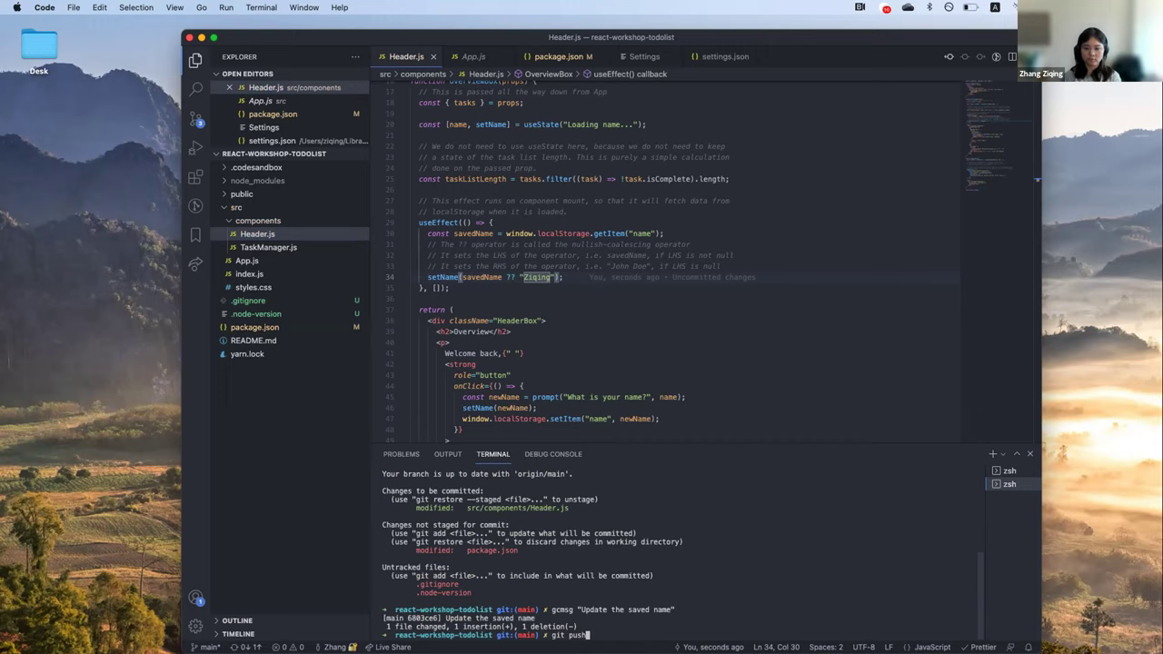
{"action": "key", "text": "Return"}
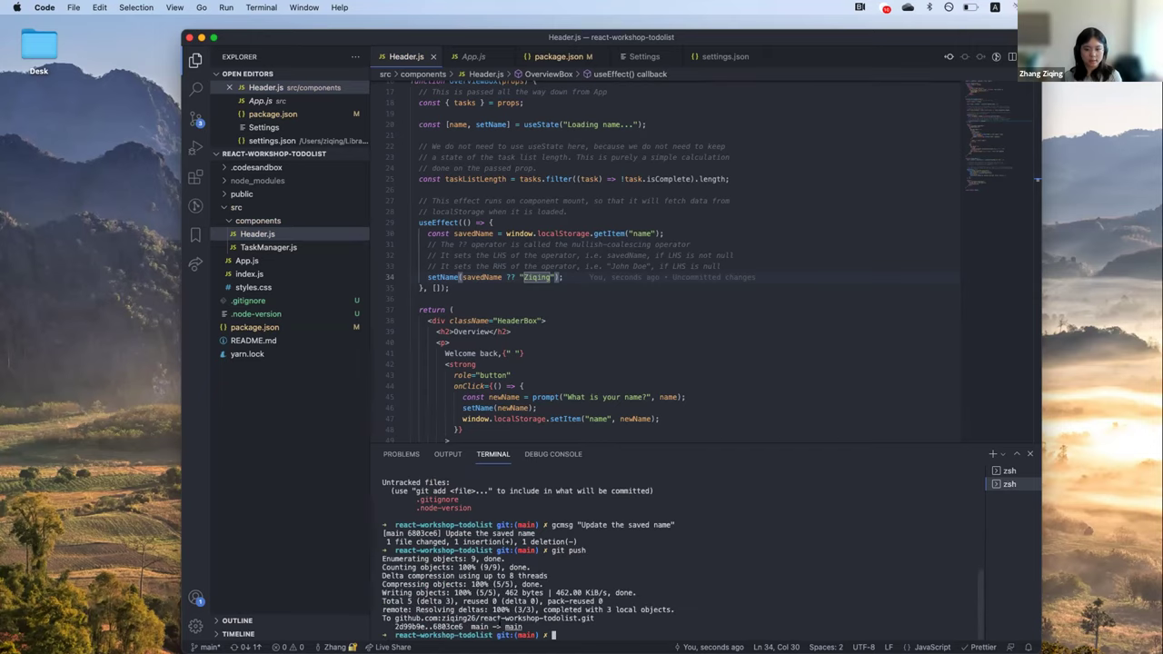
In the browser, reload the react-workshop-todolist GitHub repository and examine the "Update the saved name" commit's changes to src/components/Header.js
{"action": "key", "text": "ctrl+Right"}
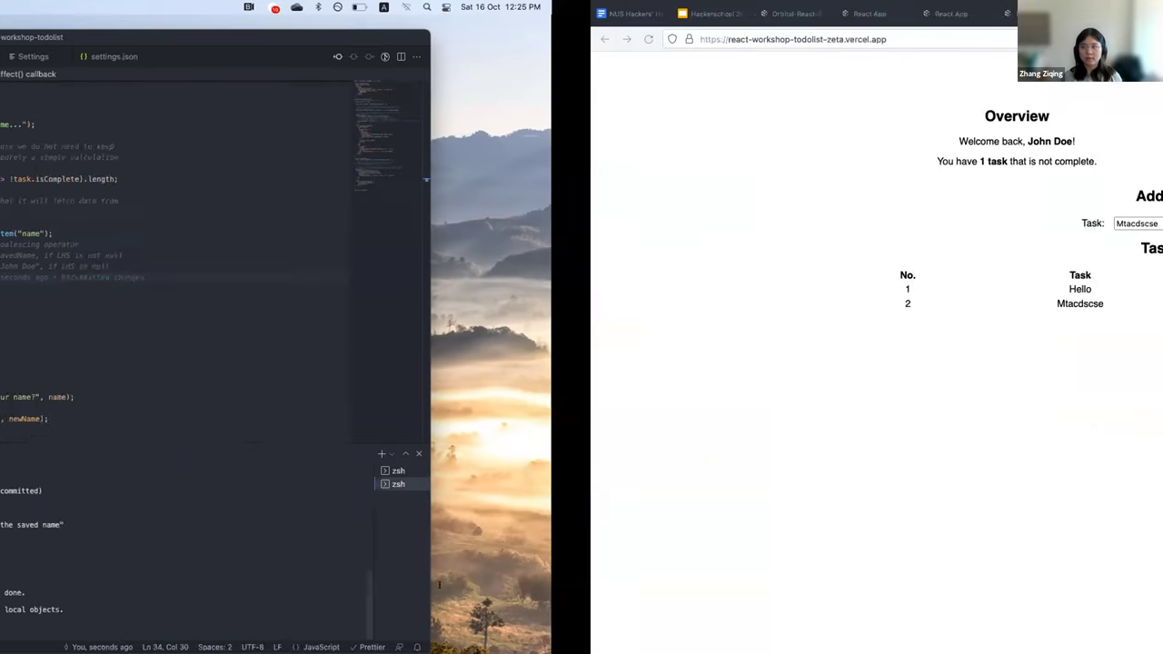
{"action": "left_click", "coordinate": [927, 14]}
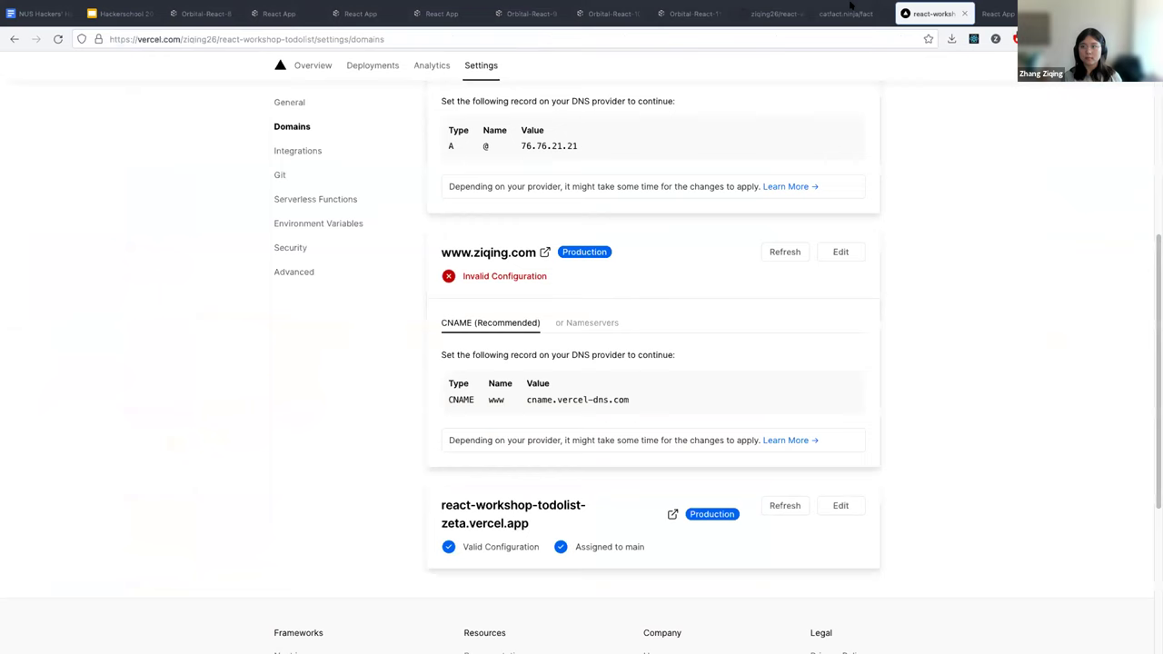
{"action": "left_click", "coordinate": [851, 11]}
{"action": "left_click", "coordinate": [780, 15]}
{"action": "left_click", "coordinate": [111, 355]}
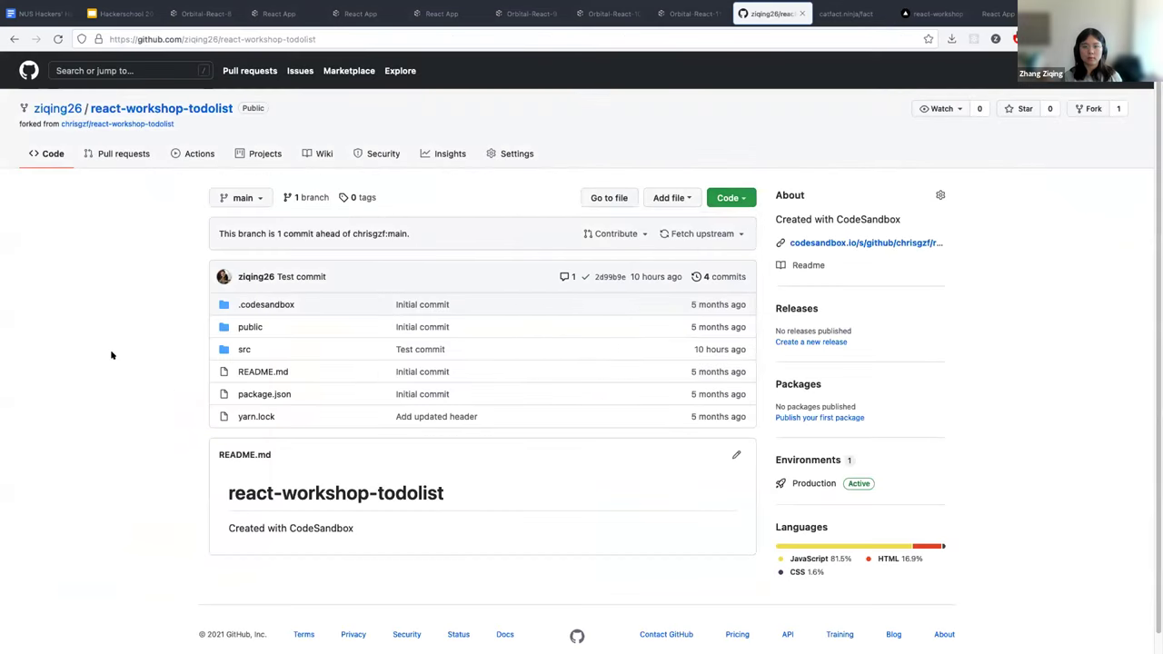
{"action": "left_click", "coordinate": [58, 38]}
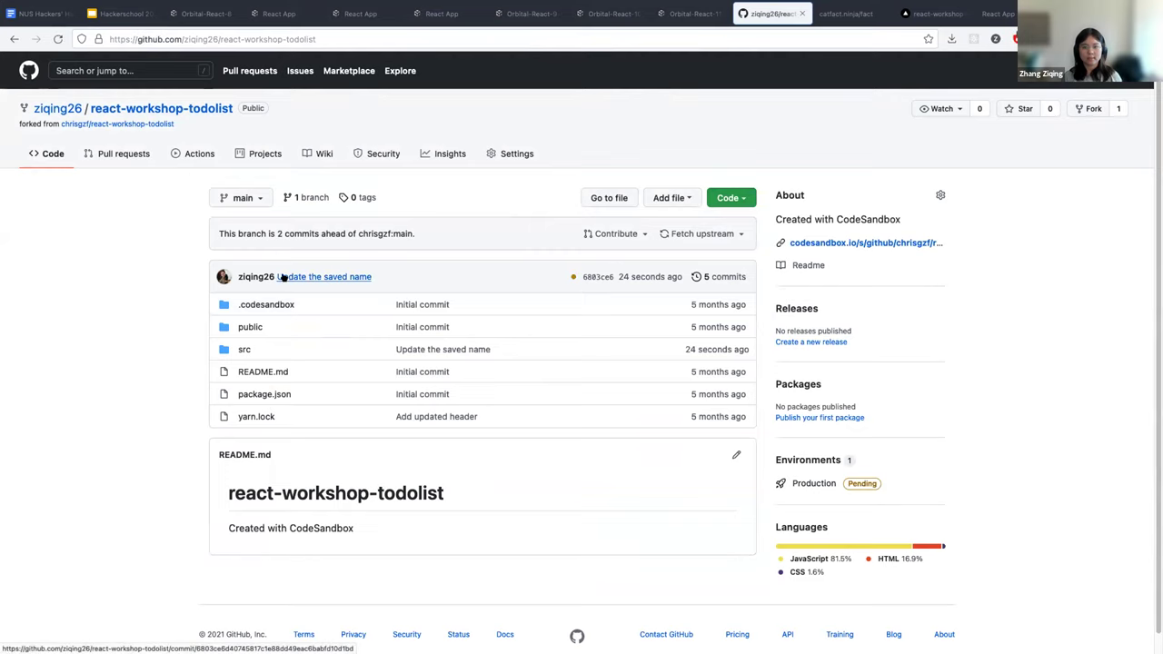
{"action": "left_click", "coordinate": [354, 278]}
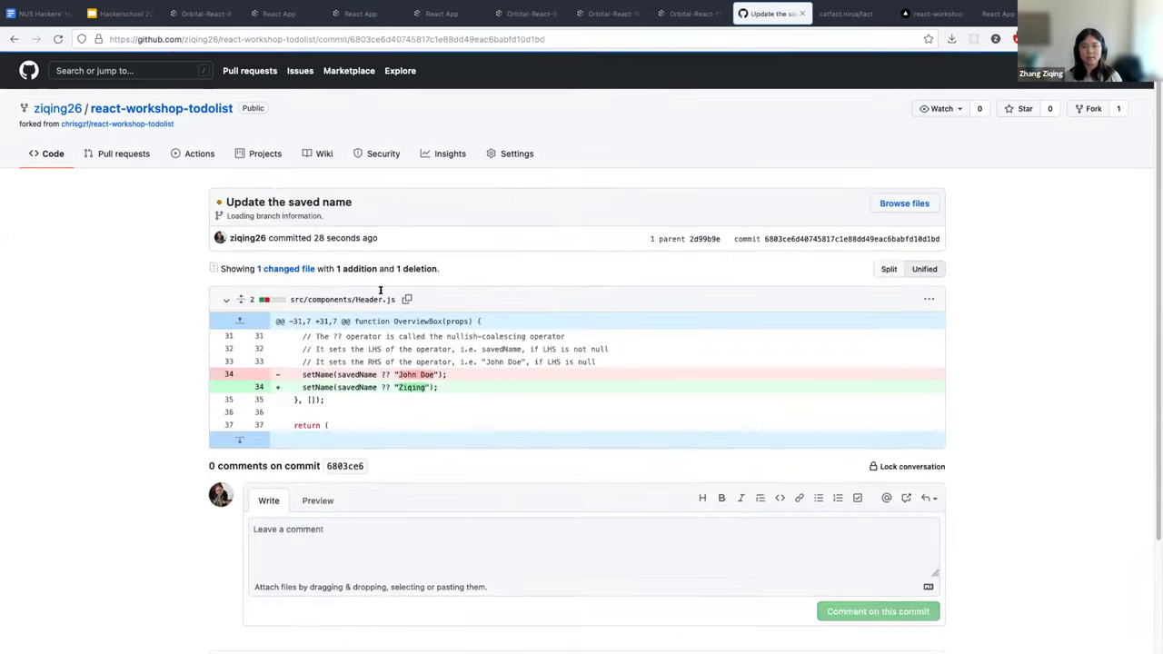
{"action": "mouse_move", "coordinate": [440, 392]}
{"action": "left_mouse_down"}
{"action": "mouse_move", "coordinate": [364, 393]}
{"action": "mouse_move", "coordinate": [289, 365]}
{"action": "left_mouse_up"}
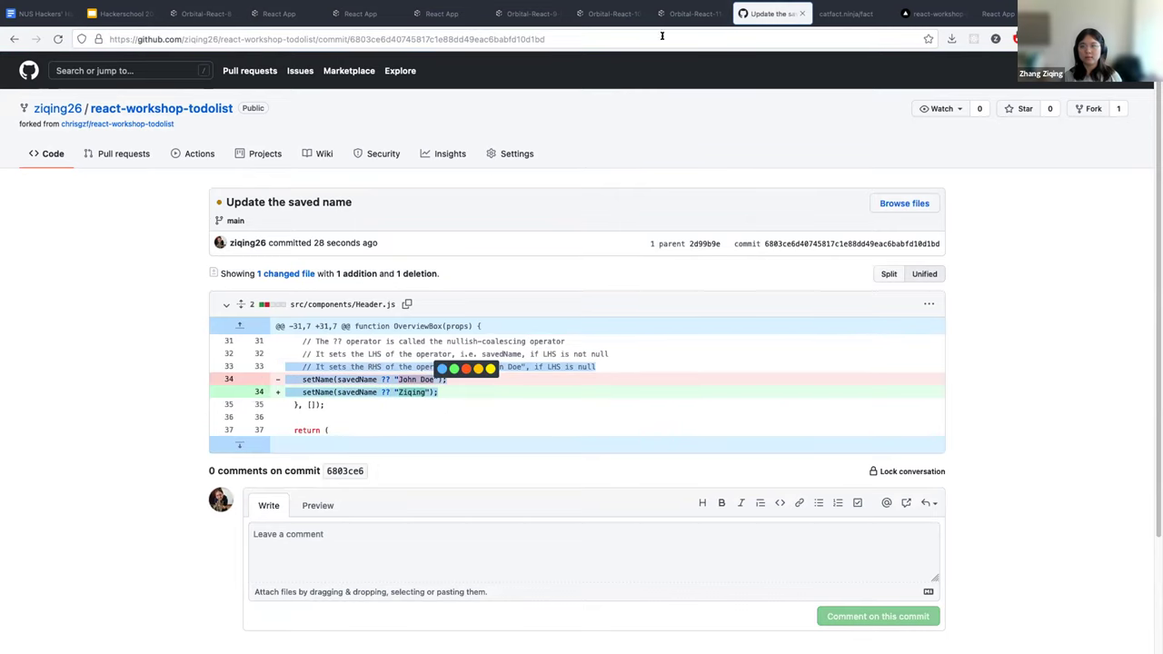
Examine the production deployment's state, branch and commit message on the Vercel overview of react-workshop-todolist
{"action": "left_click", "coordinate": [689, 14]}
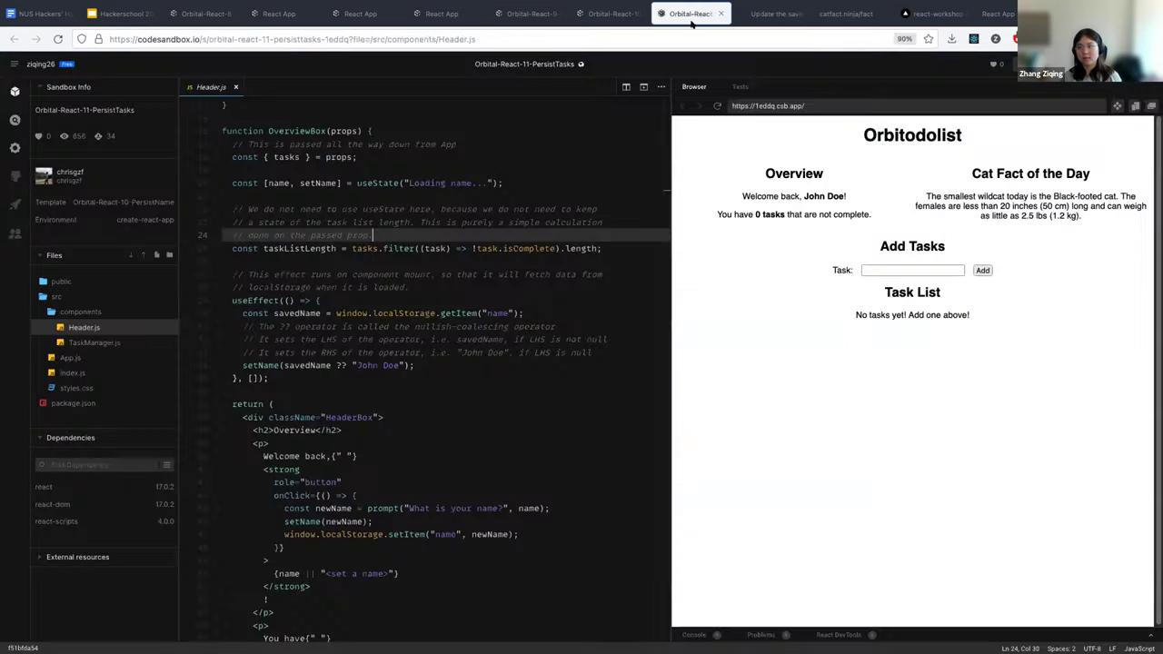
{"action": "left_click", "coordinate": [611, 13]}
{"action": "left_click", "coordinate": [845, 14]}
{"action": "left_click", "coordinate": [931, 14]}
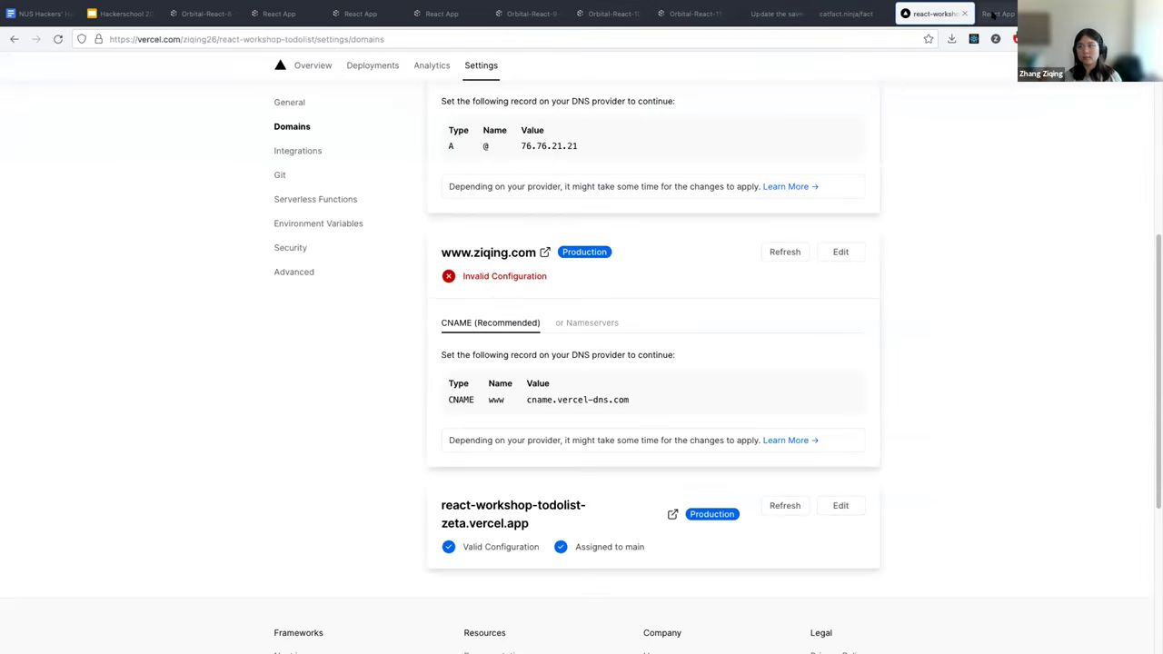
{"action": "scroll", "coordinate": [324, 273], "scroll_direction": "up", "scroll_amount": 5}
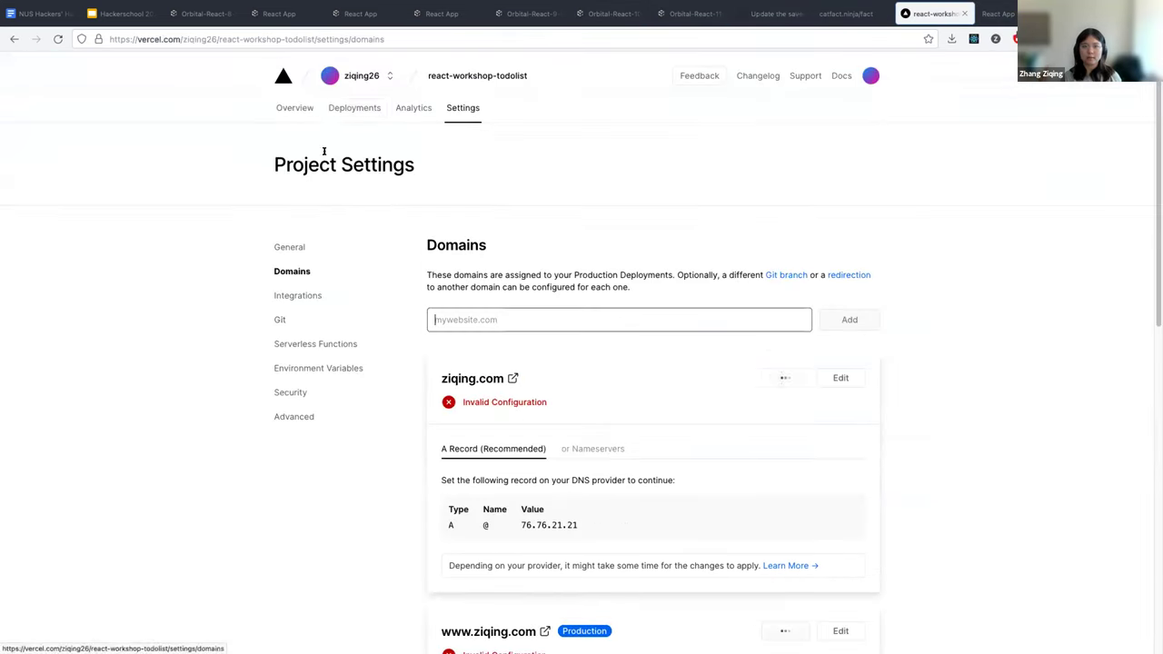
{"action": "left_click", "coordinate": [300, 108]}
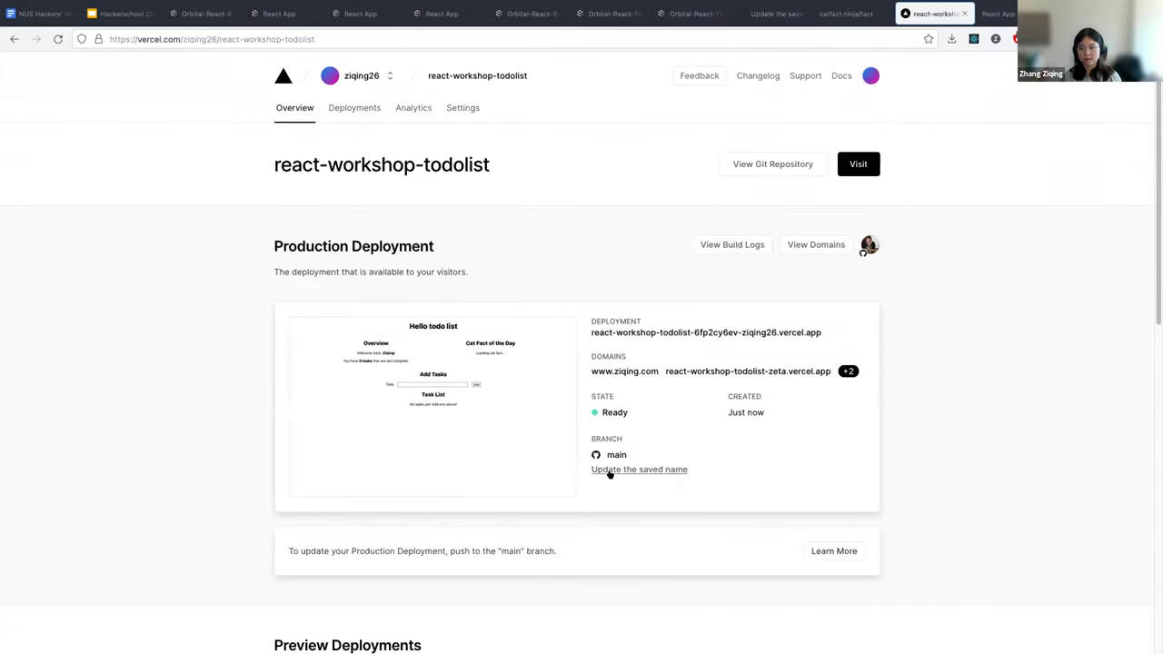
{"action": "left_click_drag", "start_coordinate": [588, 436], "coordinate": [622, 437]}
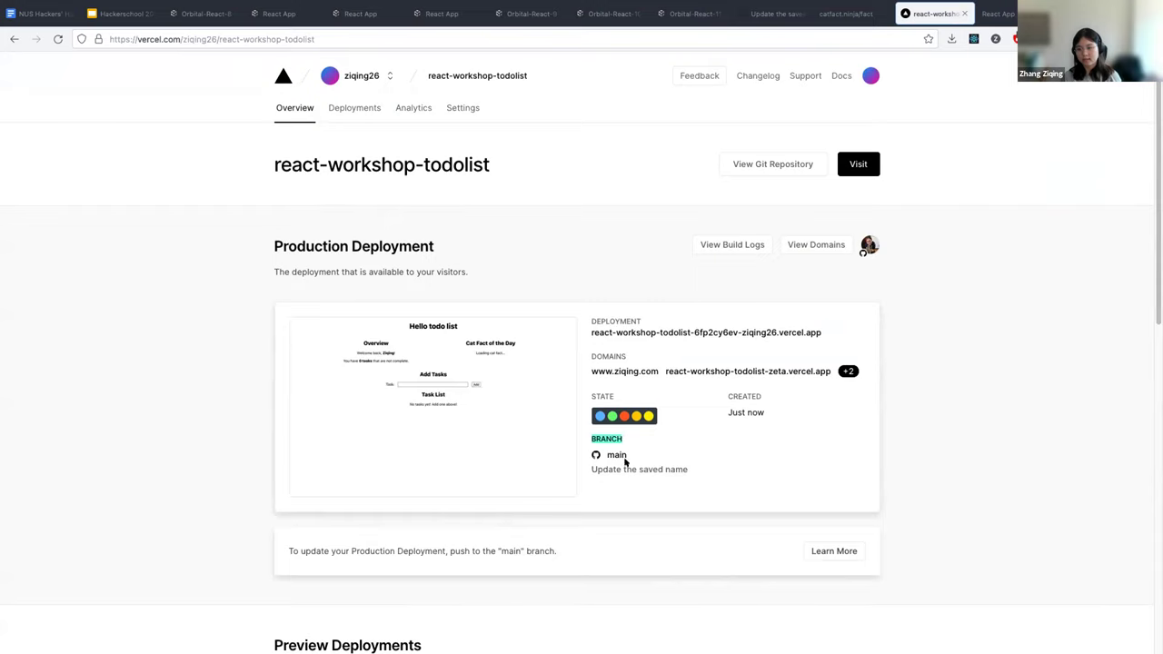
{"action": "double_click", "coordinate": [623, 457]}
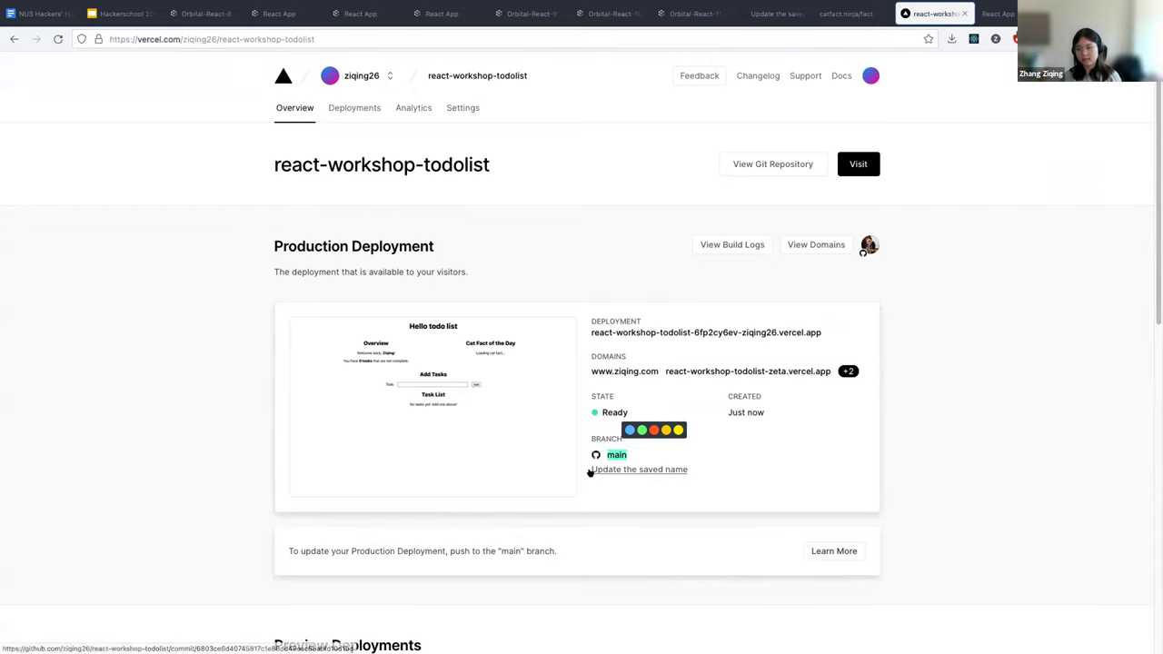
Open the deployed react-workshop-todolist-zeta.vercel.app site, check its address and welcome name, and open and cancel the name prompt
{"action": "left_click", "coordinate": [670, 372]}
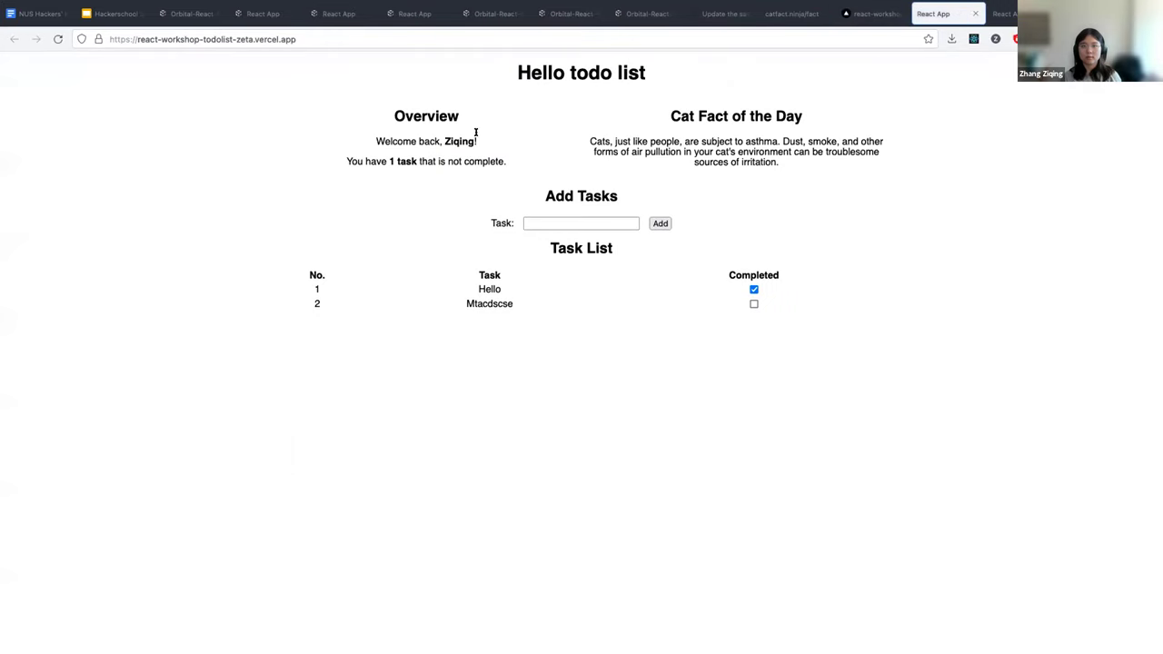
{"action": "left_click_drag", "start_coordinate": [301, 39], "coordinate": [109, 40]}
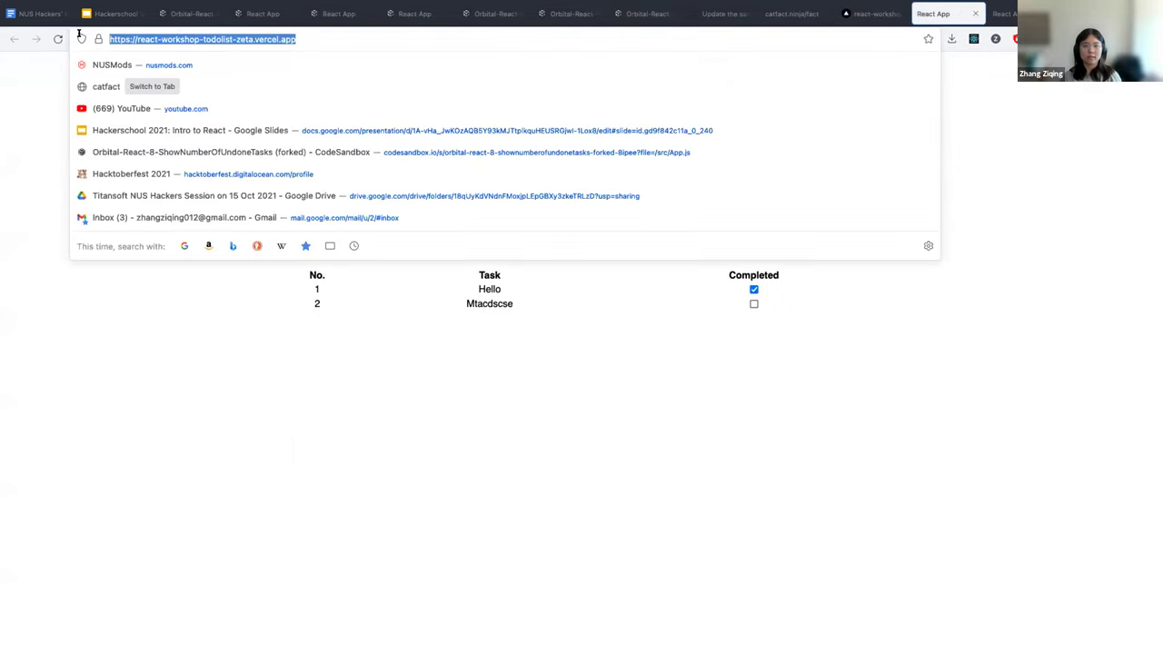
{"action": "left_click", "coordinate": [315, 422]}
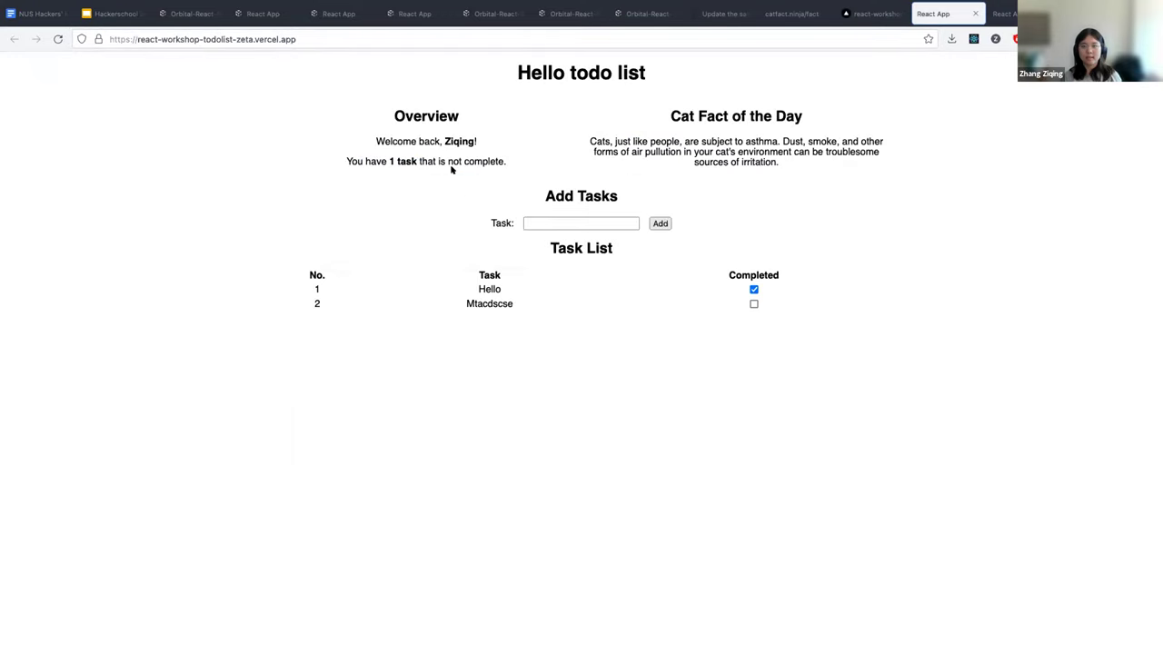
{"action": "left_click_drag", "start_coordinate": [372, 140], "coordinate": [471, 142]}
{"action": "left_click", "coordinate": [471, 142]}
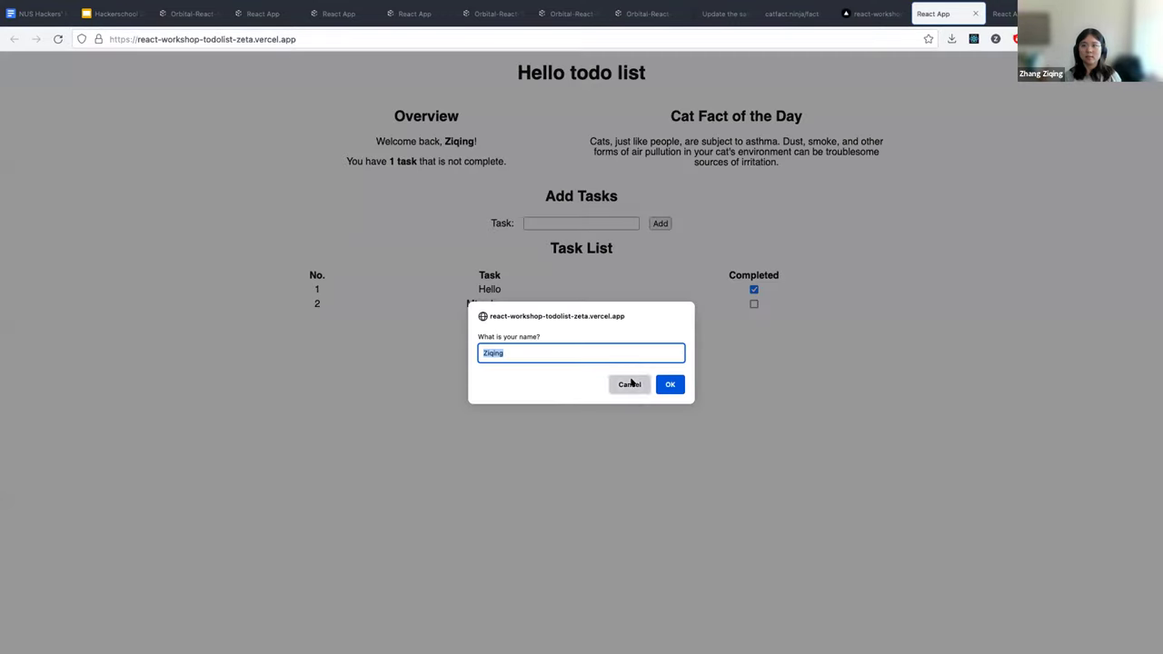
{"action": "left_click", "coordinate": [629, 384]}
Return to the Vercel project overview and view the production deployment through its preview
{"action": "key", "text": "ctrl+Left"}
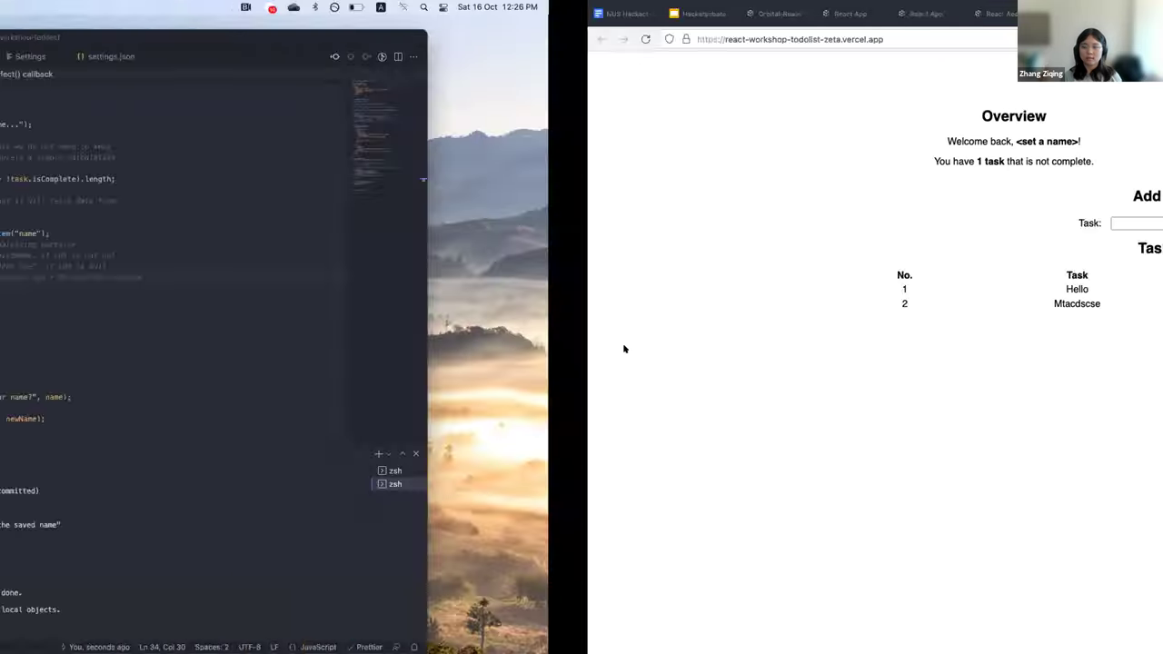
{"action": "key", "text": "ctrl+Right"}
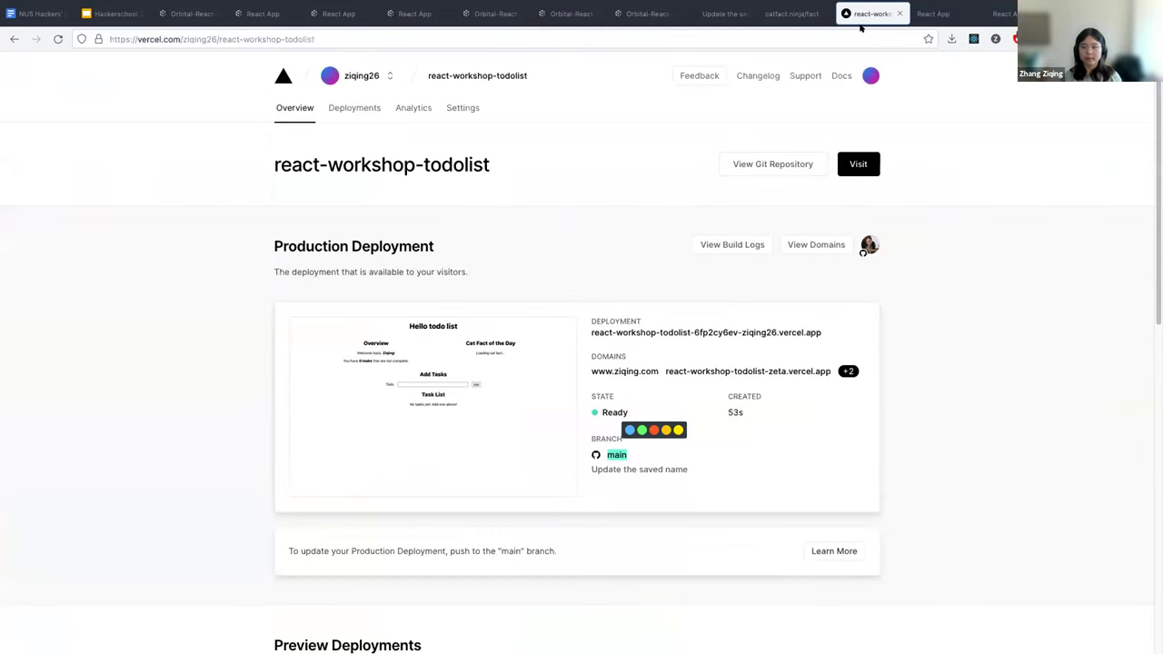
{"action": "left_click", "coordinate": [564, 384]}
{"action": "key", "text": "ctrl+w"}
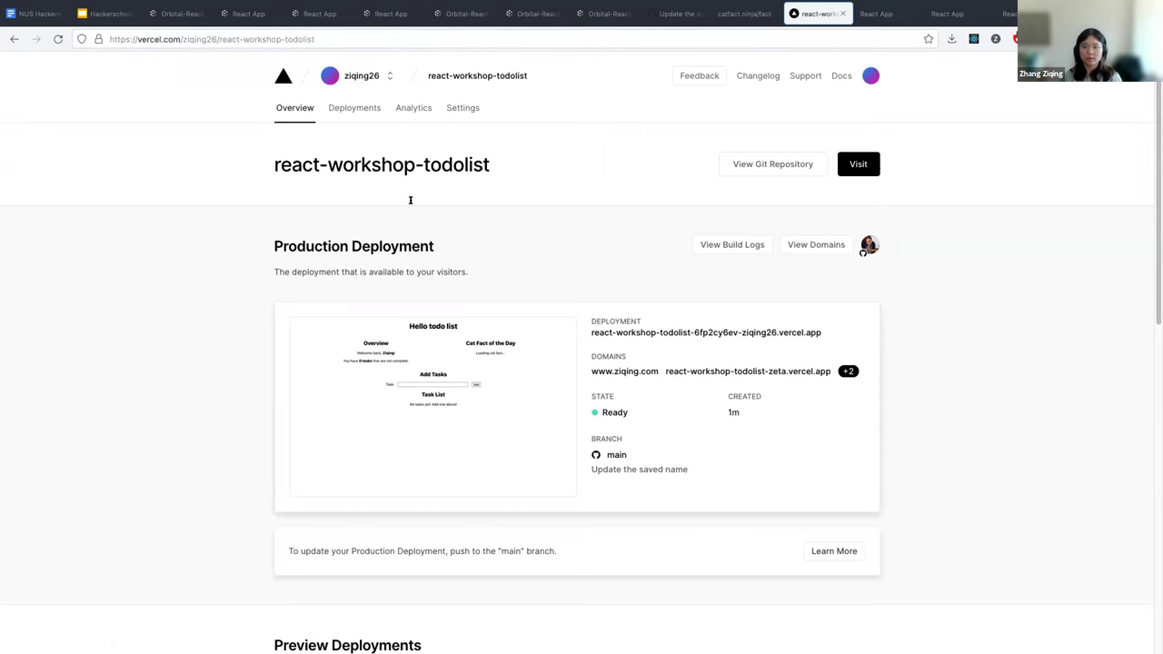
Look through the Vercel project's deployments and its General, Domains and Integrations settings, ending at the Git settings
{"action": "left_click", "coordinate": [363, 109]}
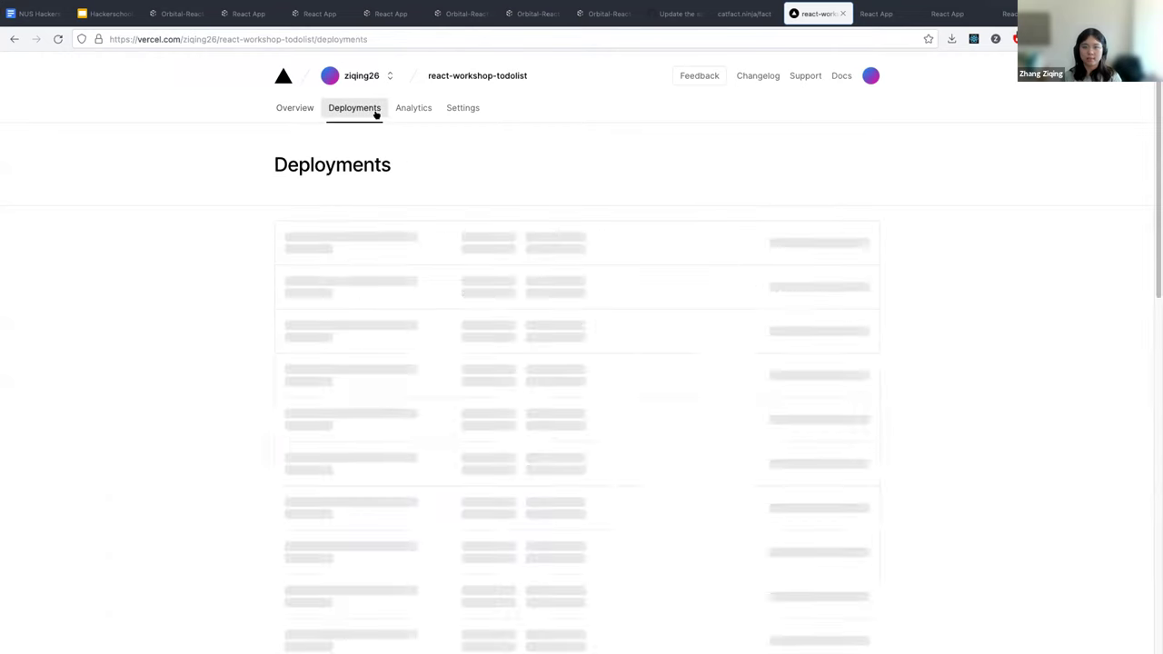
{"action": "left_click", "coordinate": [448, 110]}
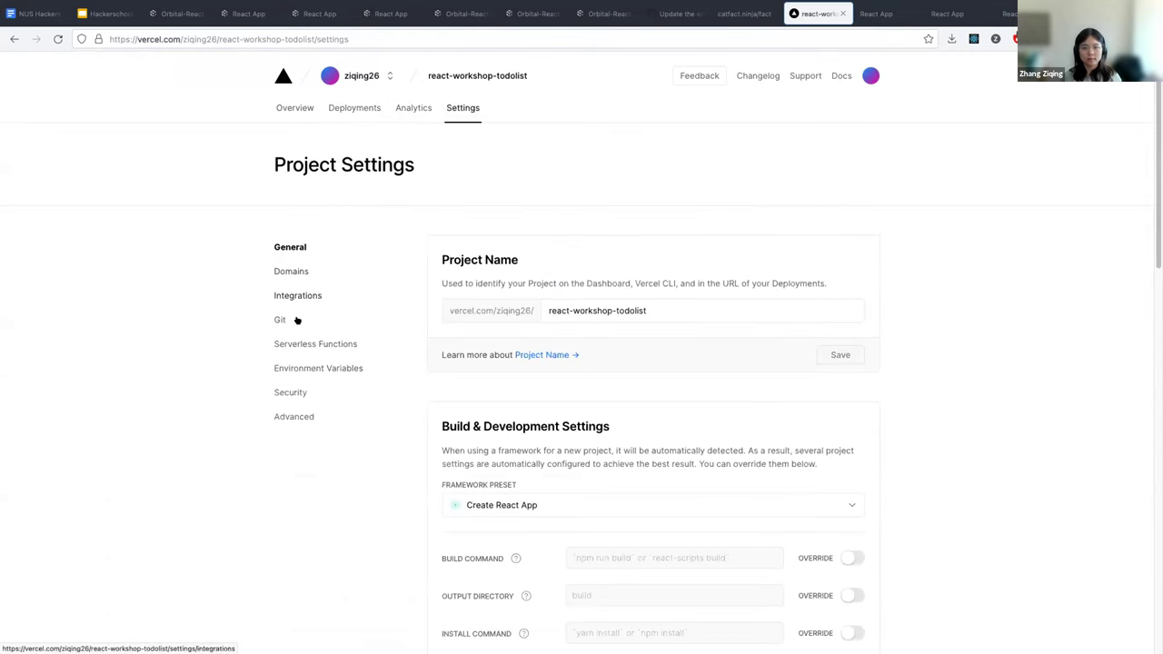
{"action": "scroll", "coordinate": [298, 406], "scroll_direction": "down", "scroll_amount": 3}
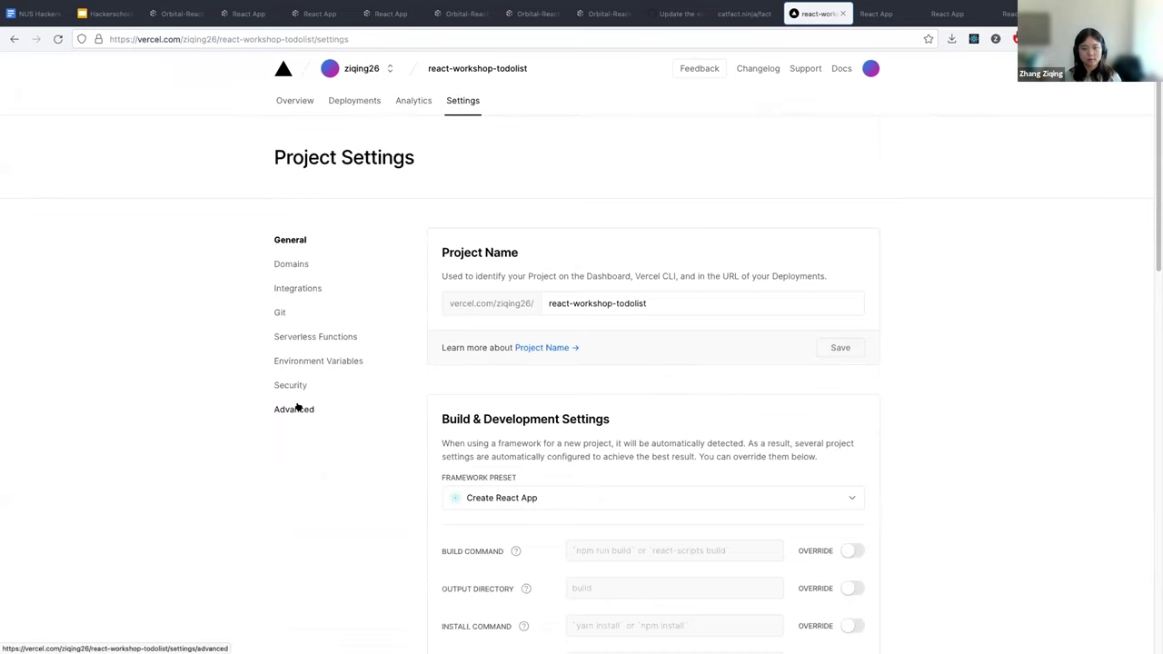
{"action": "scroll", "coordinate": [351, 322], "scroll_direction": "down", "scroll_amount": 9}
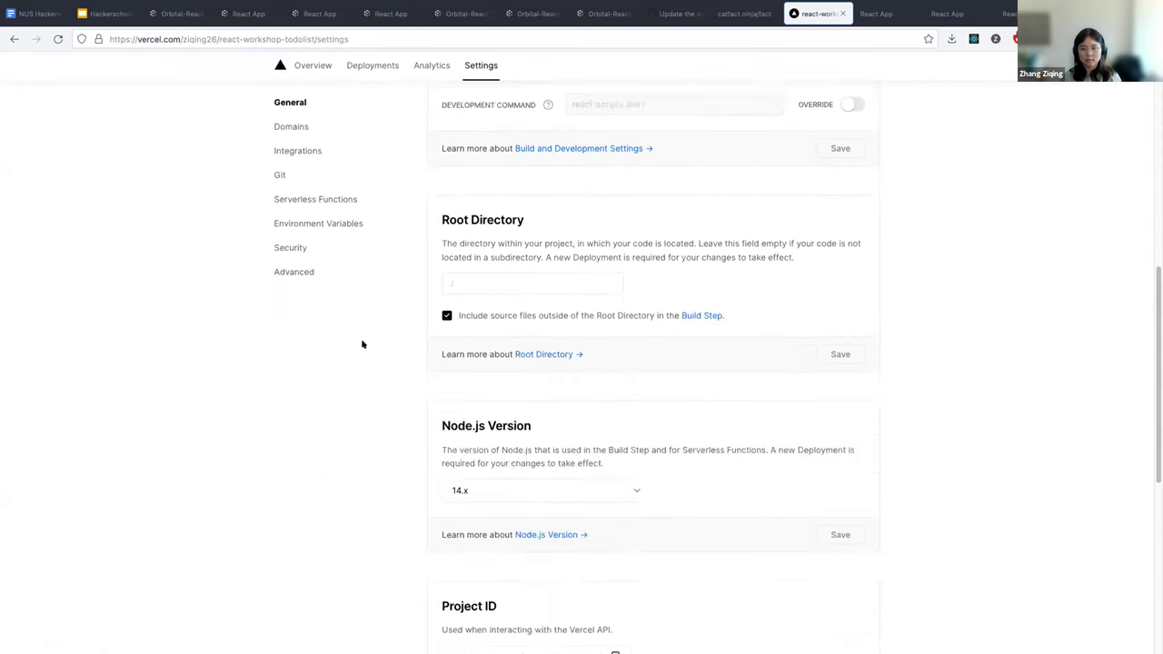
{"action": "scroll", "coordinate": [360, 353], "scroll_direction": "up", "scroll_amount": 12}
{"action": "left_click", "coordinate": [292, 271]}
{"action": "left_click", "coordinate": [300, 297]}
{"action": "left_click", "coordinate": [299, 315]}
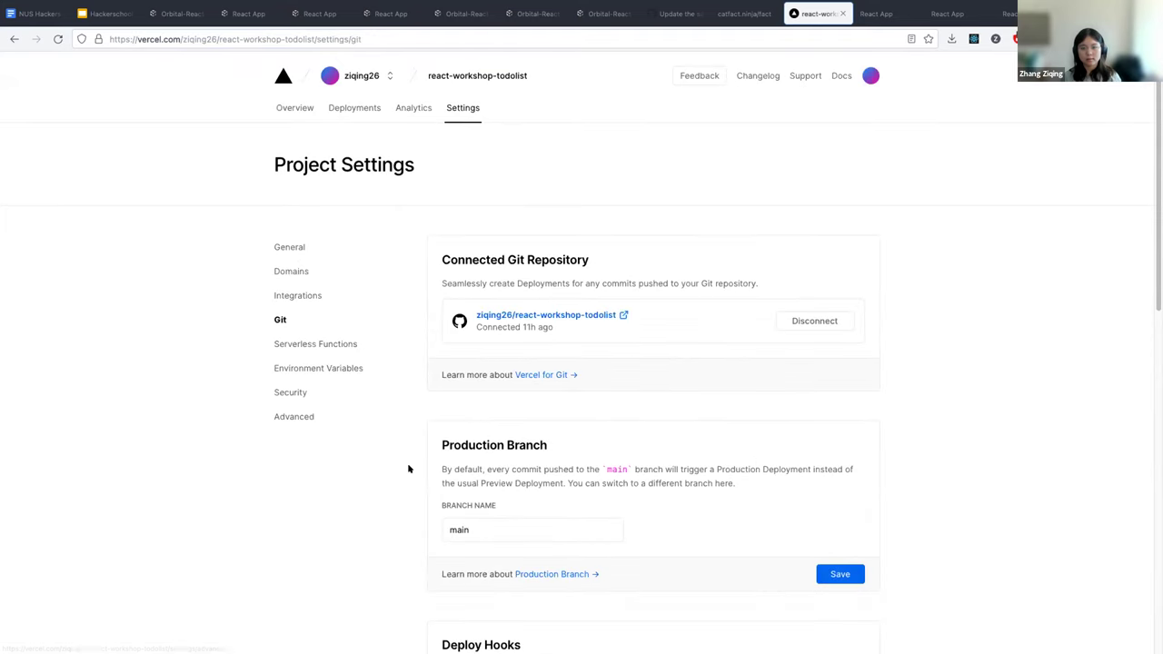
Enter "production" as the Production Branch name in the Git settings, leaving it unsaved
{"action": "scroll", "coordinate": [326, 501], "scroll_direction": "down", "scroll_amount": 1}
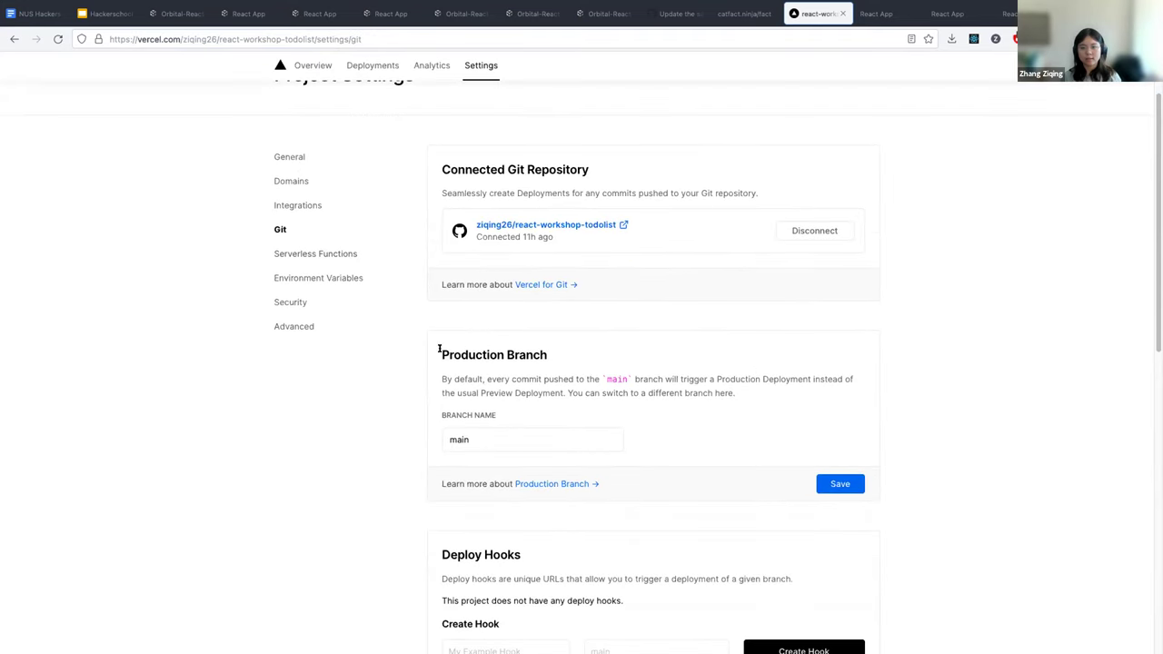
{"action": "left_click_drag", "start_coordinate": [440, 352], "coordinate": [568, 355]}
{"action": "left_click", "coordinate": [499, 376]}
{"action": "left_click_drag", "start_coordinate": [504, 379], "coordinate": [512, 379]}
{"action": "left_click_drag", "start_coordinate": [442, 441], "coordinate": [486, 434]}
{"action": "type", "text": "production"}
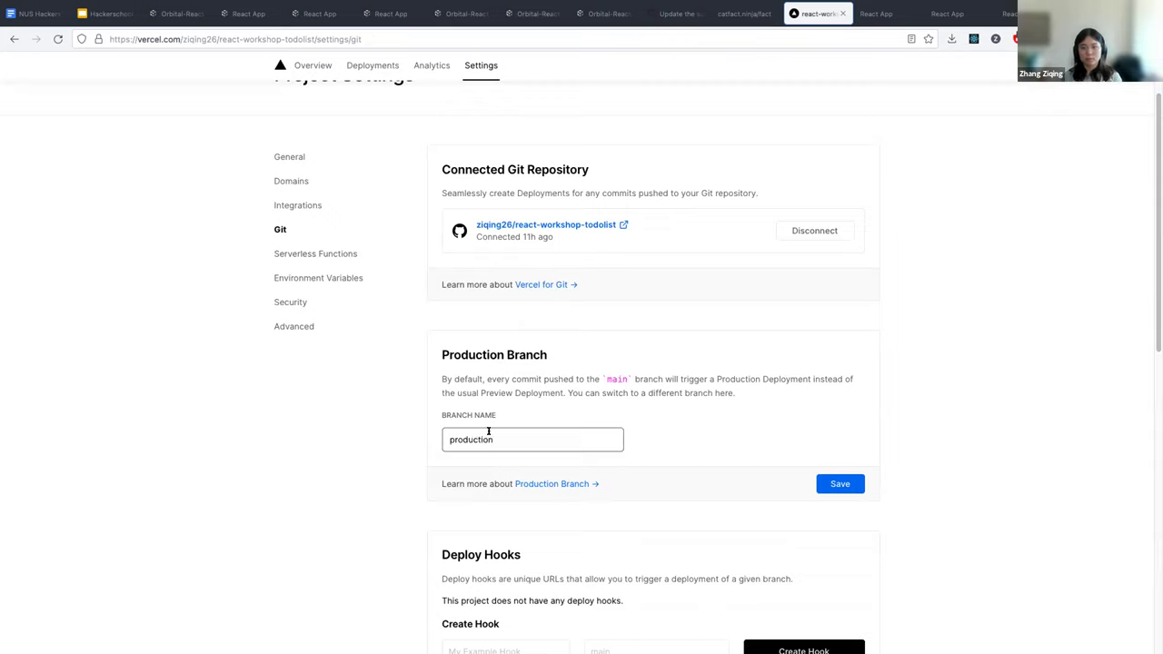
{"action": "left_click", "coordinate": [385, 461]}
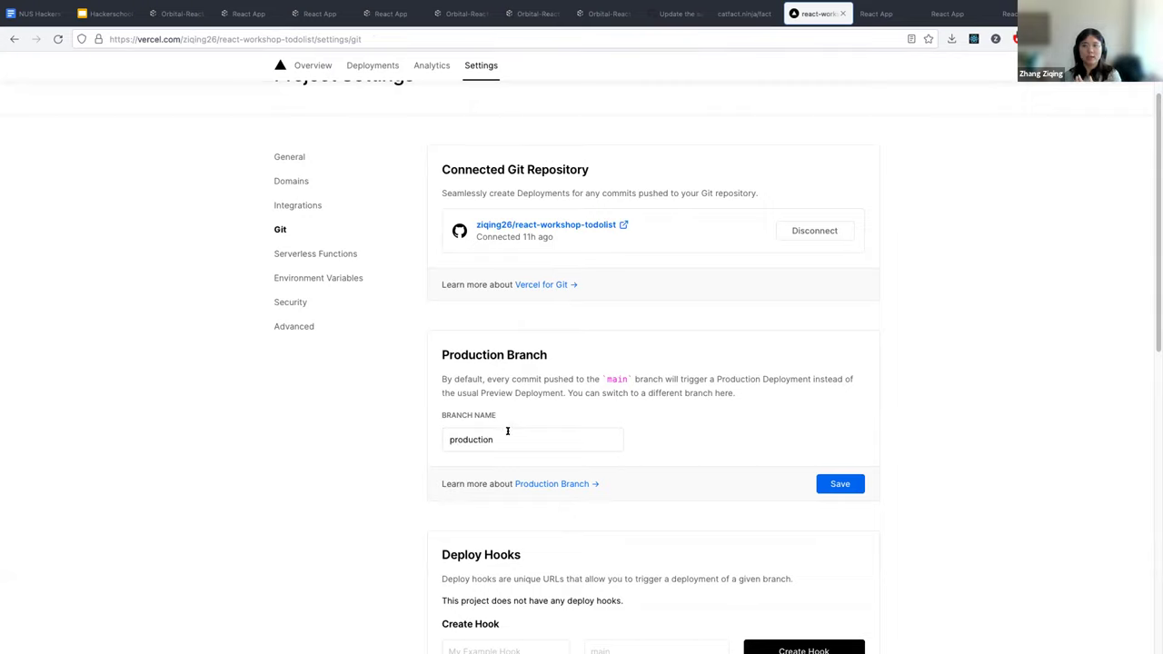
{"action": "left_click_drag", "start_coordinate": [495, 440], "coordinate": [433, 440]}
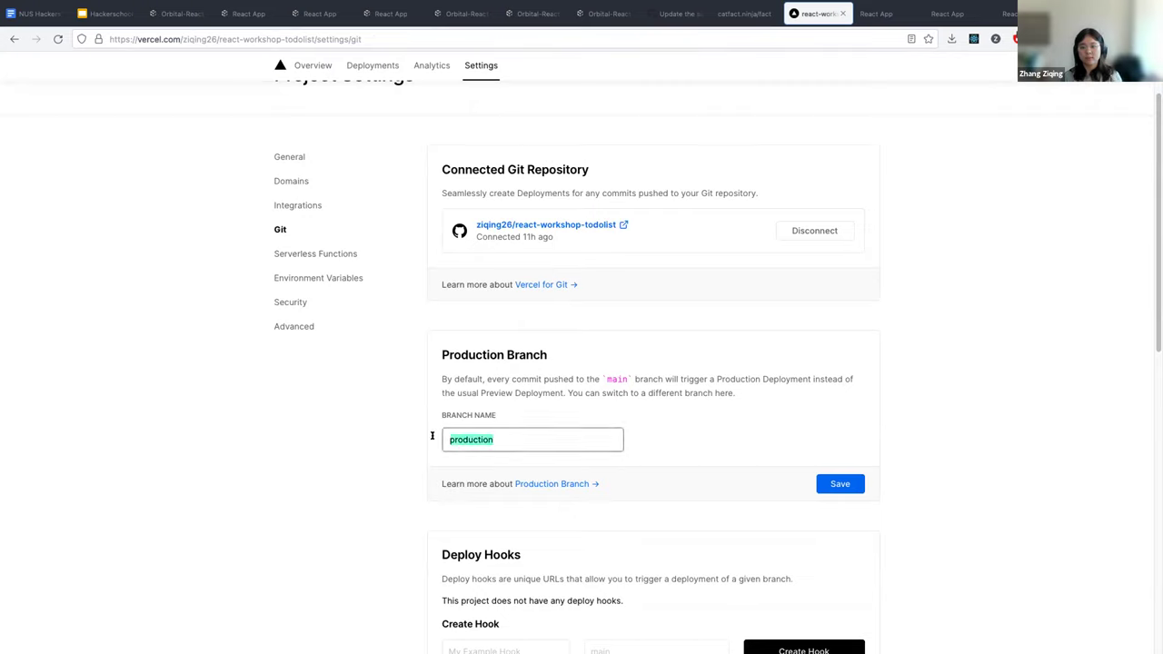
{"action": "left_click", "coordinate": [331, 503]}
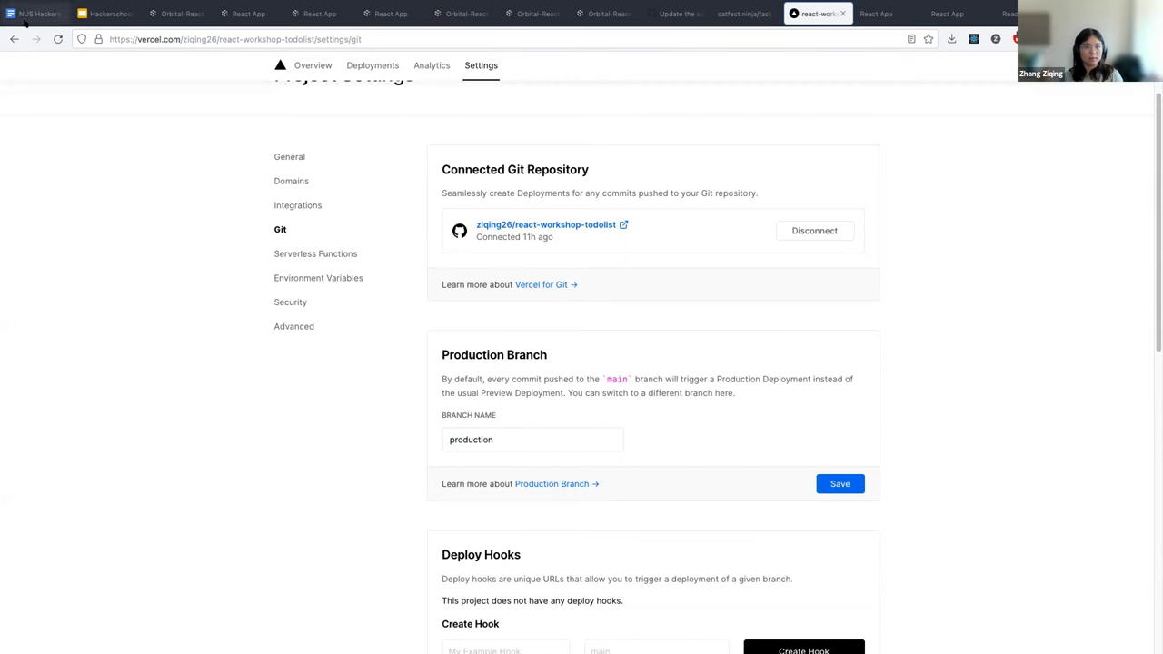
Switch to the "Hackerschool 2021: Intro to React" slides and review the Deploying to Vercel, Summary and "What have we made?" slides
{"action": "left_click", "coordinate": [80, 16]}
{"action": "scroll", "coordinate": [68, 436], "scroll_direction": "down", "scroll_amount": 1}
{"action": "left_click", "coordinate": [71, 501]}
{"action": "left_click", "coordinate": [76, 443]}
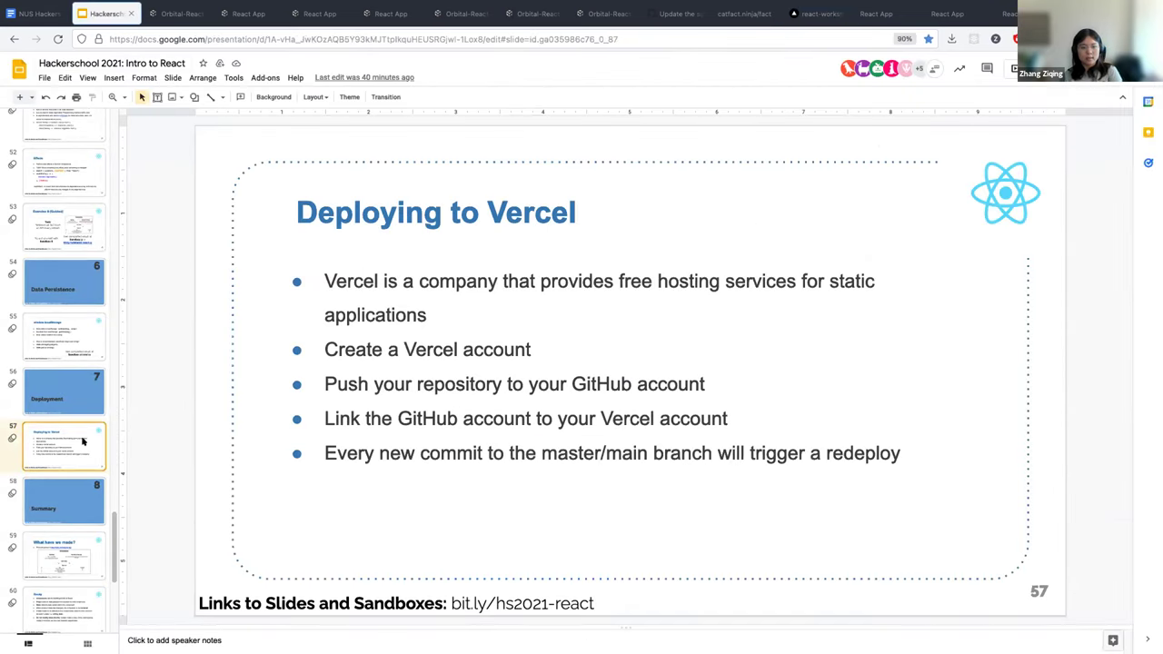
{"action": "key", "text": "Down"}
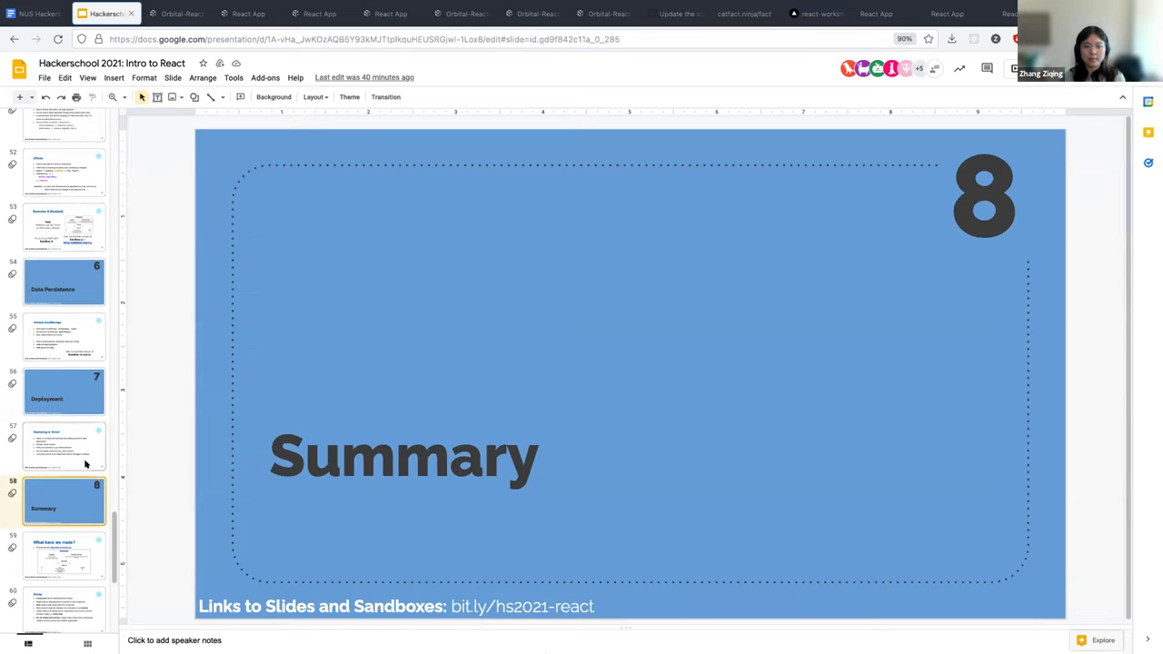
{"action": "left_click", "coordinate": [72, 539]}
{"action": "scroll", "coordinate": [71, 540], "scroll_direction": "down", "scroll_amount": 1}
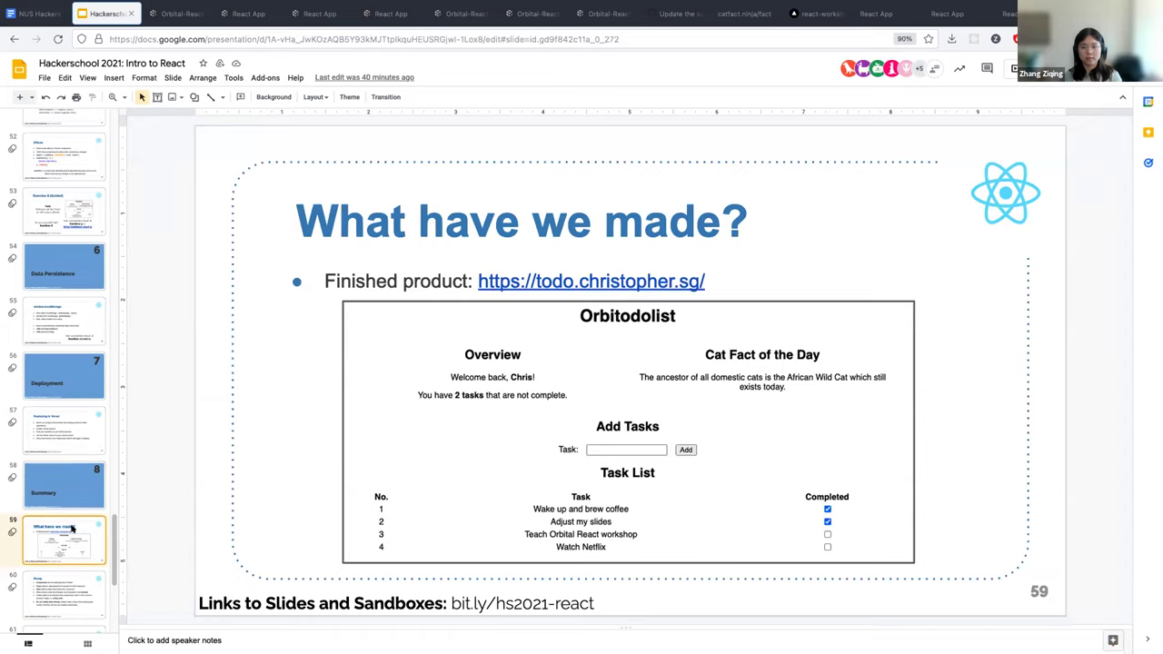
View the finished product linked on the "What have we made?" slide, then return to the deck and show the Recap slide
{"action": "left_click", "coordinate": [530, 281]}
{"action": "left_click", "coordinate": [542, 316]}
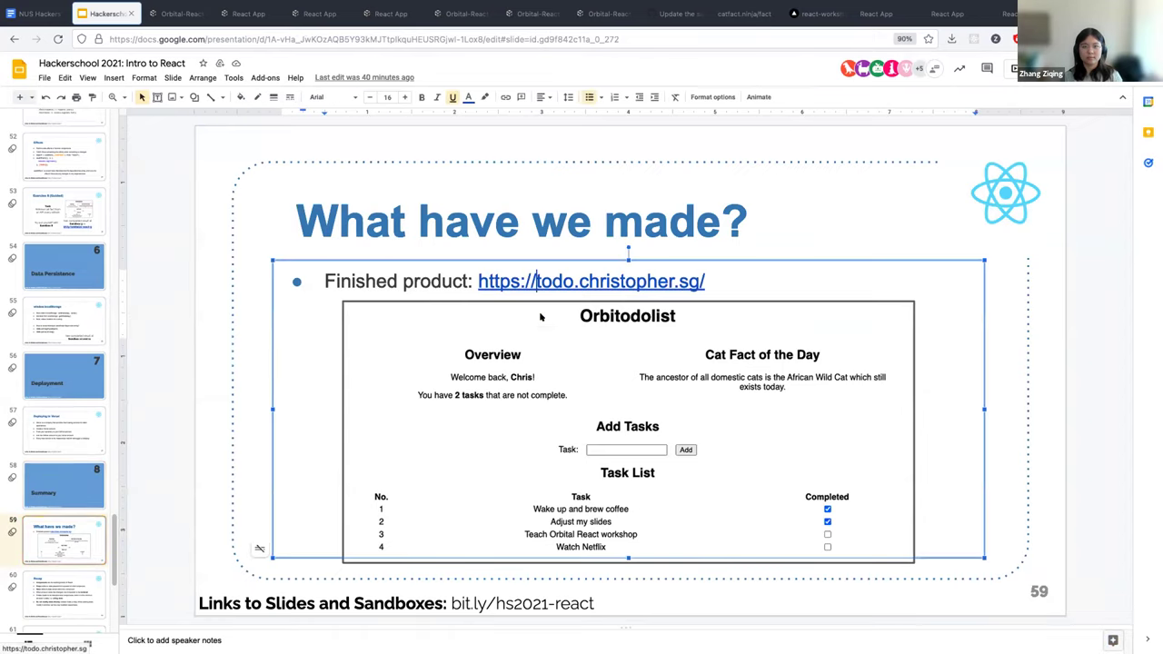
{"action": "left_click", "coordinate": [95, 14]}
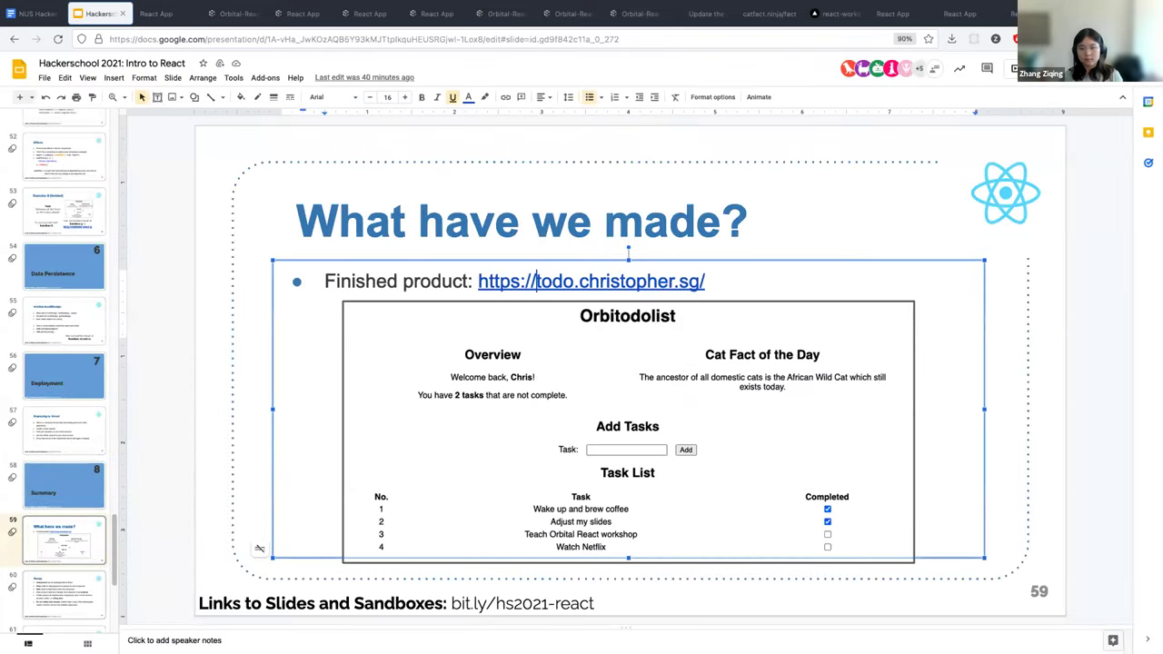
{"action": "left_click", "coordinate": [74, 600]}
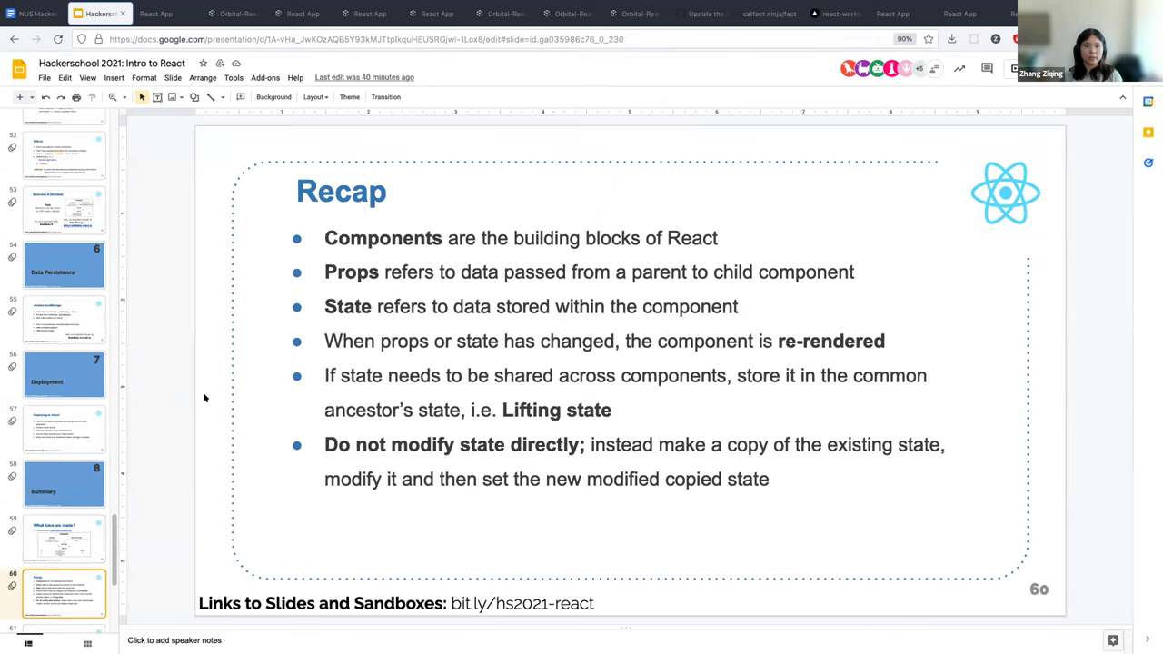